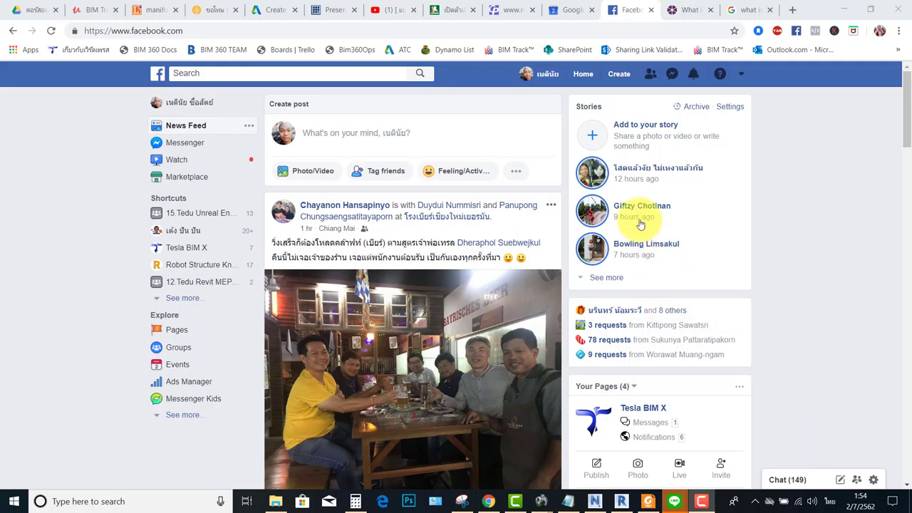
# Open the Tesla BIM X page from the left sidebar shortcuts after briefly visiting another page
pyautogui.click(202, 230)
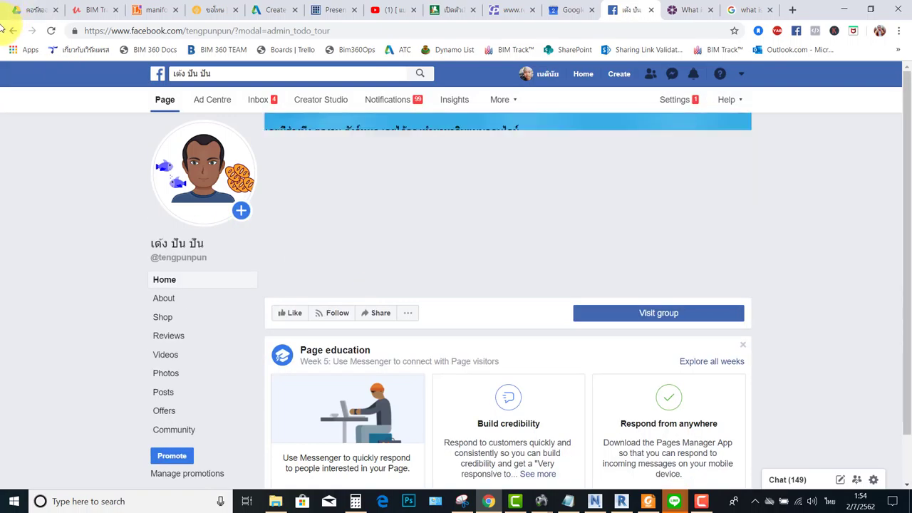
pyautogui.click(13, 31)
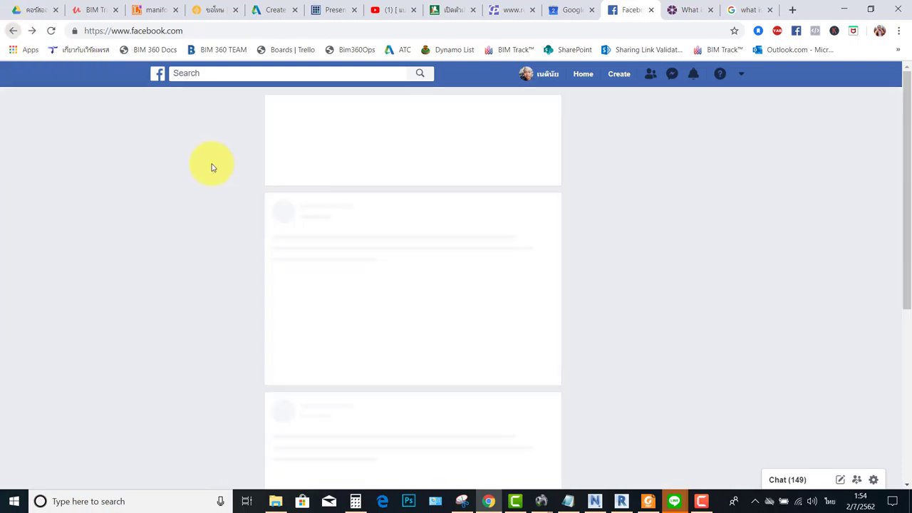
pyautogui.click(194, 247)
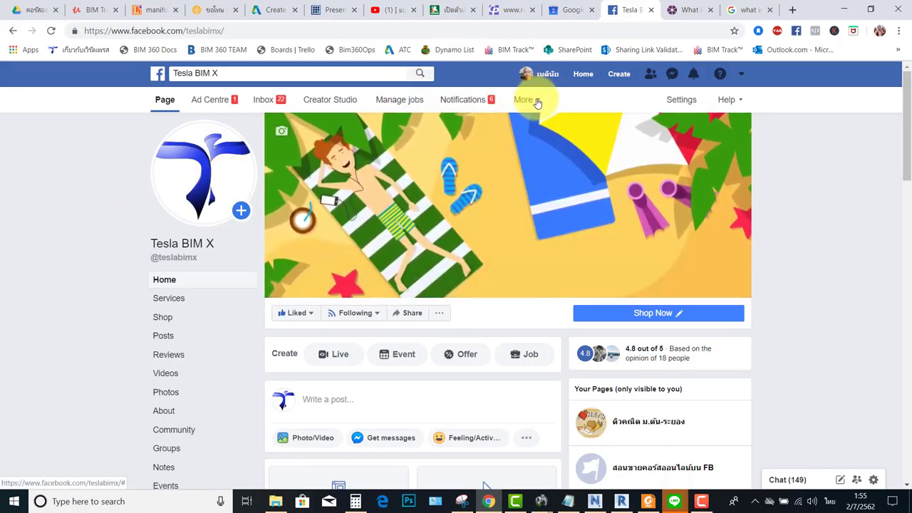
# Open Insights from the Tesla BIM X page's More menu
pyautogui.click(524, 100)
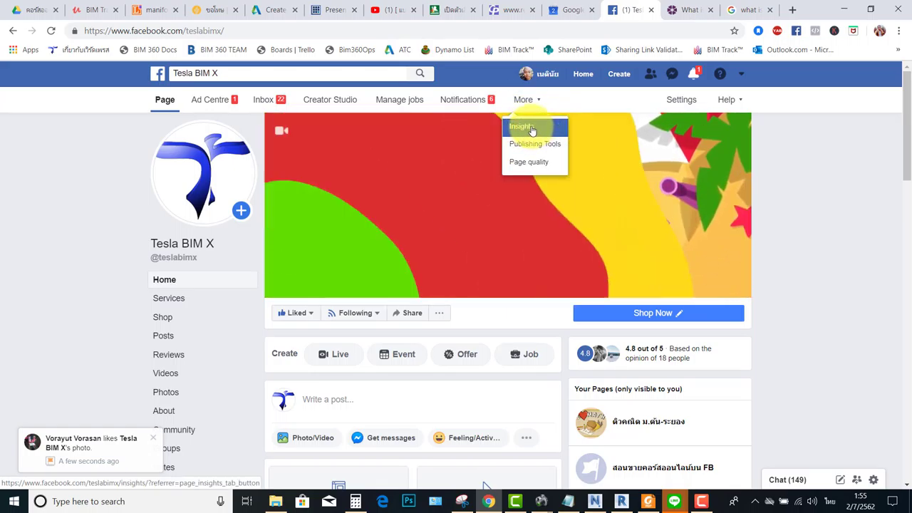
pyautogui.click(533, 128)
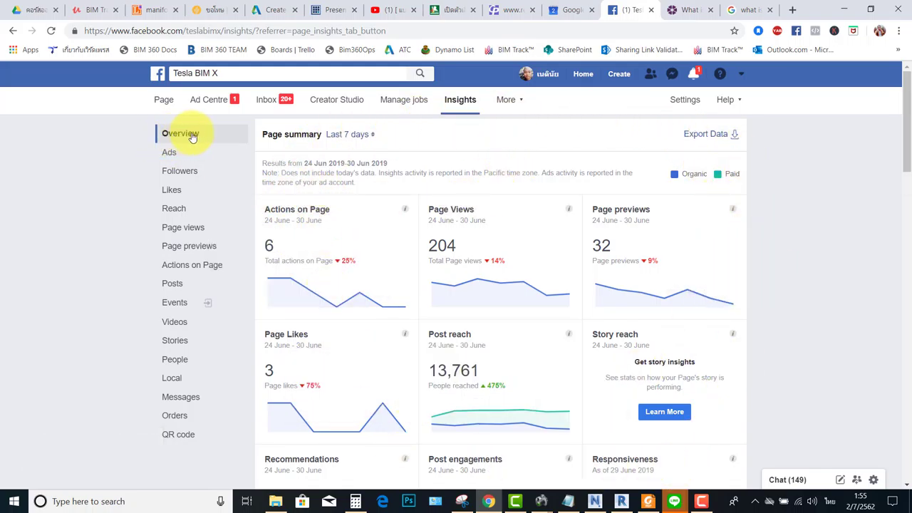
# Switch the summary date range to Today, then to Last 28 days (3–30 June)
pyautogui.click(352, 135)
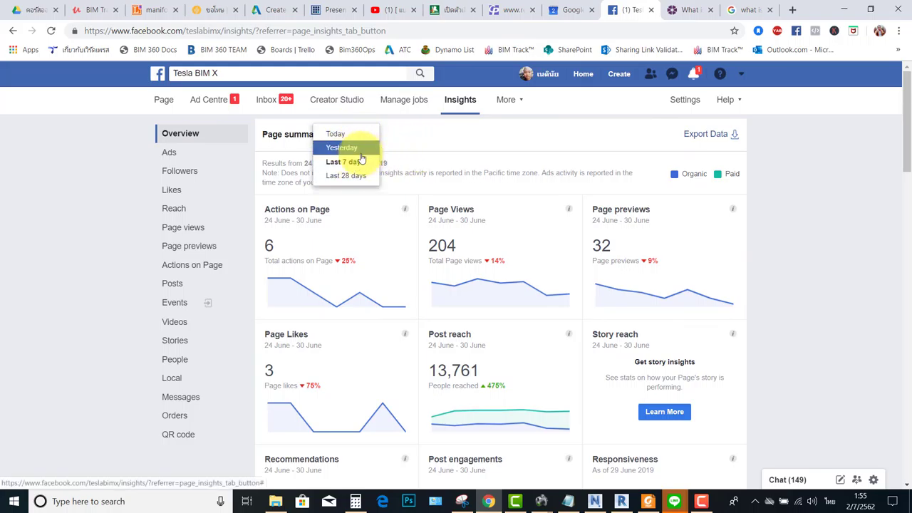
pyautogui.click(337, 134)
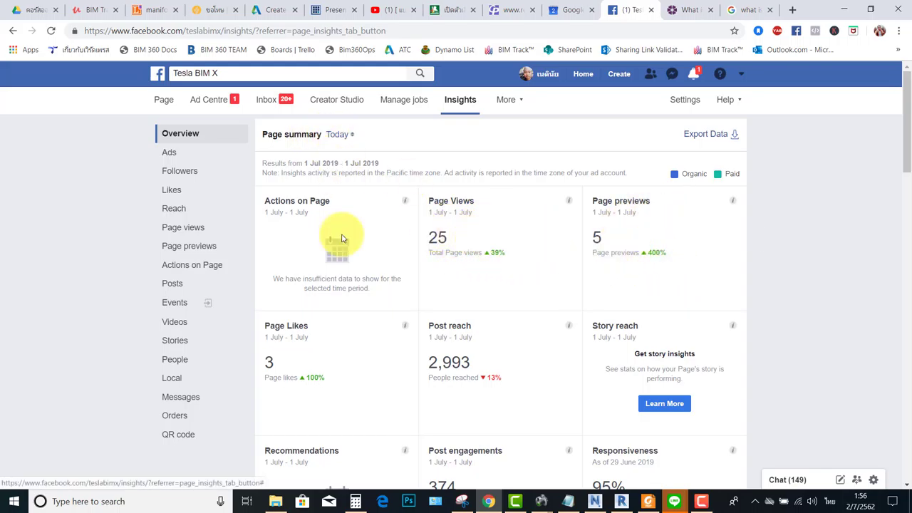
pyautogui.click(339, 134)
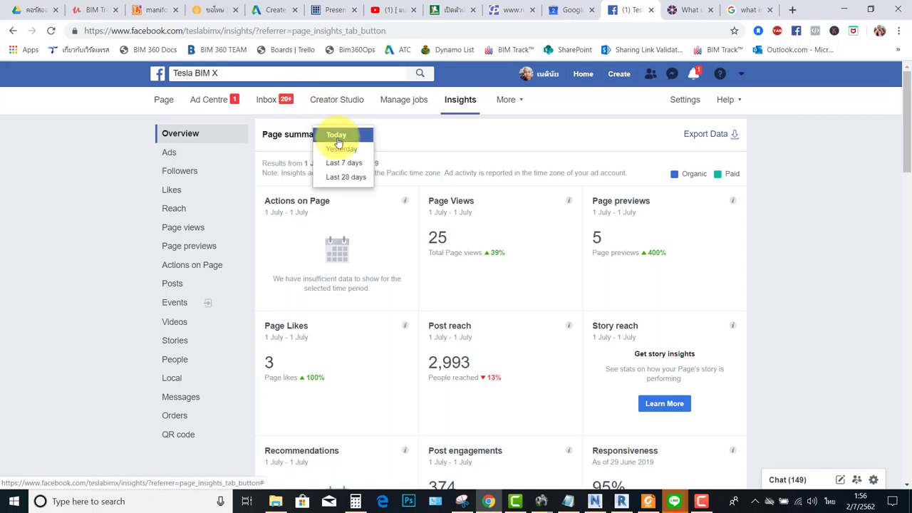
pyautogui.click(363, 176)
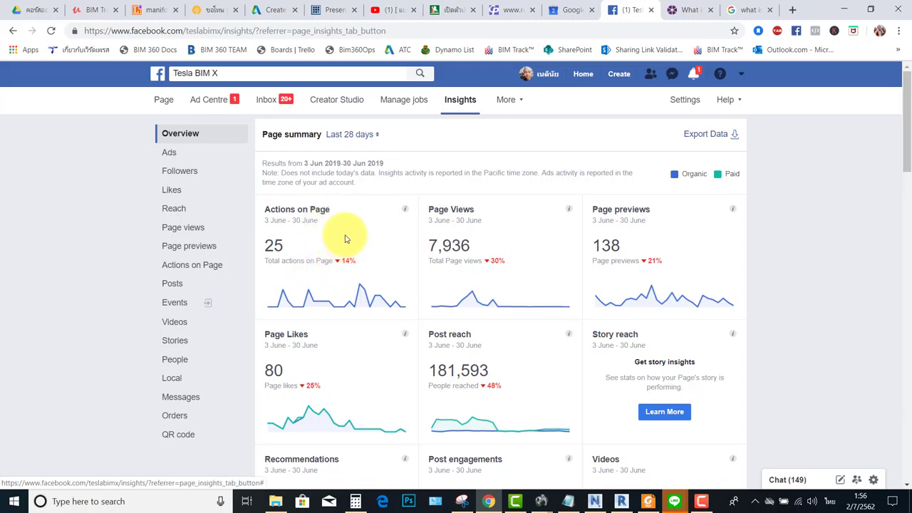
pyautogui.moveTo(406, 212)
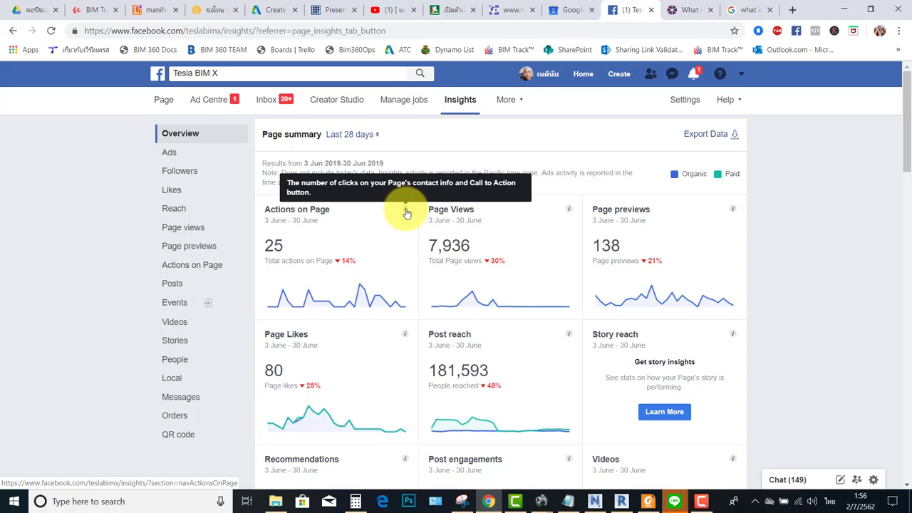
pyautogui.click(164, 101)
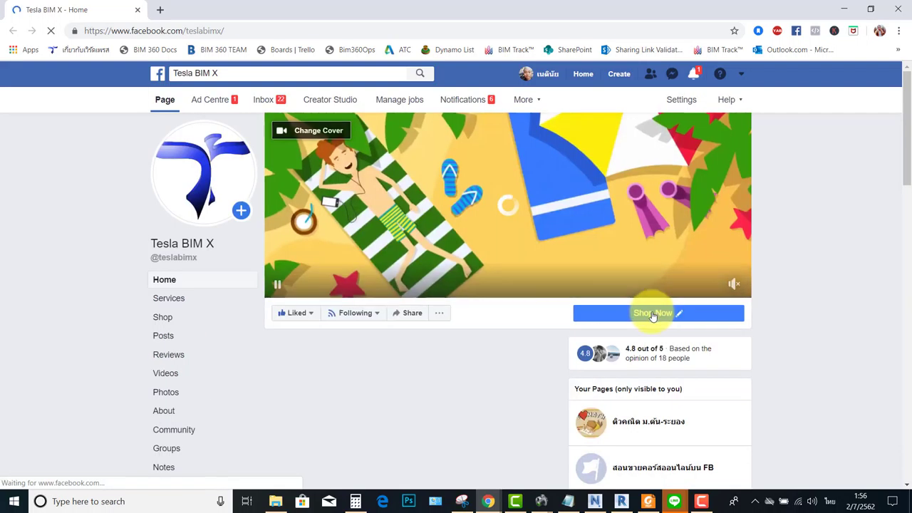
pyautogui.moveTo(660, 315)
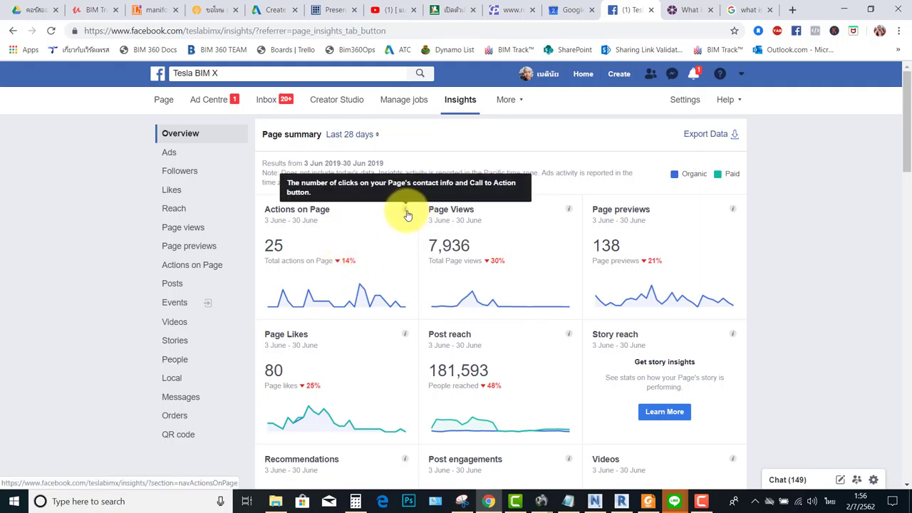
pyautogui.moveTo(569, 212)
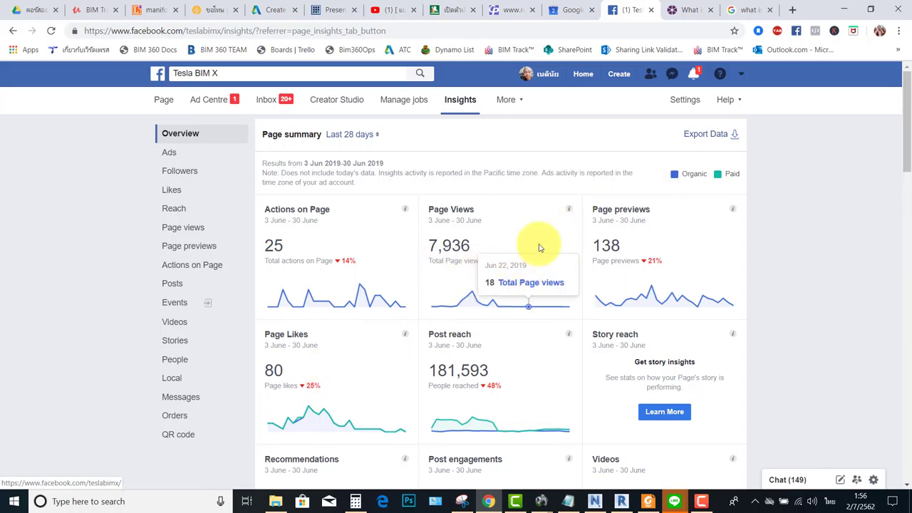
pyautogui.moveTo(734, 212)
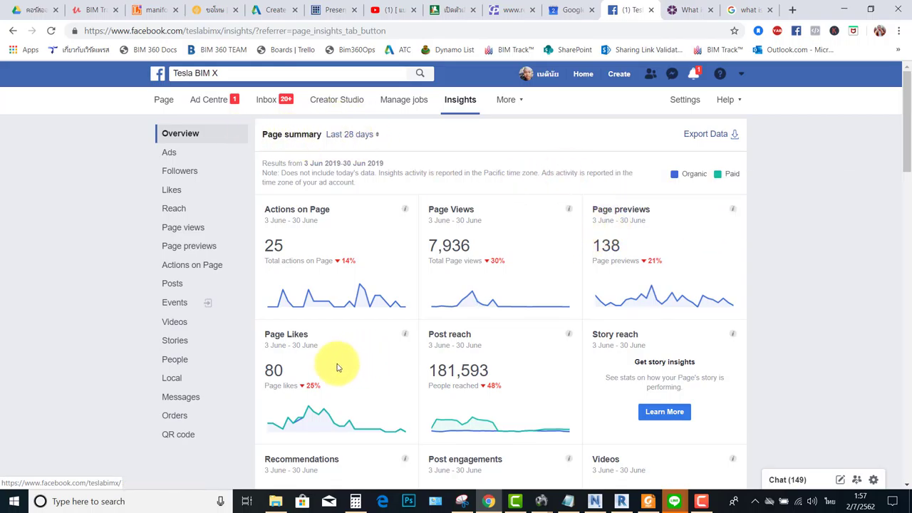
pyautogui.moveTo(313, 388)
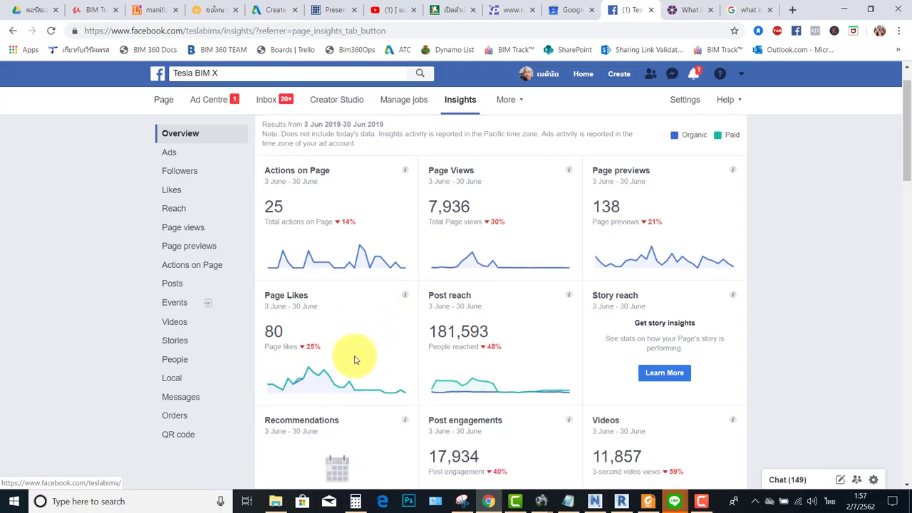
pyautogui.scroll(-1, 352, 359)
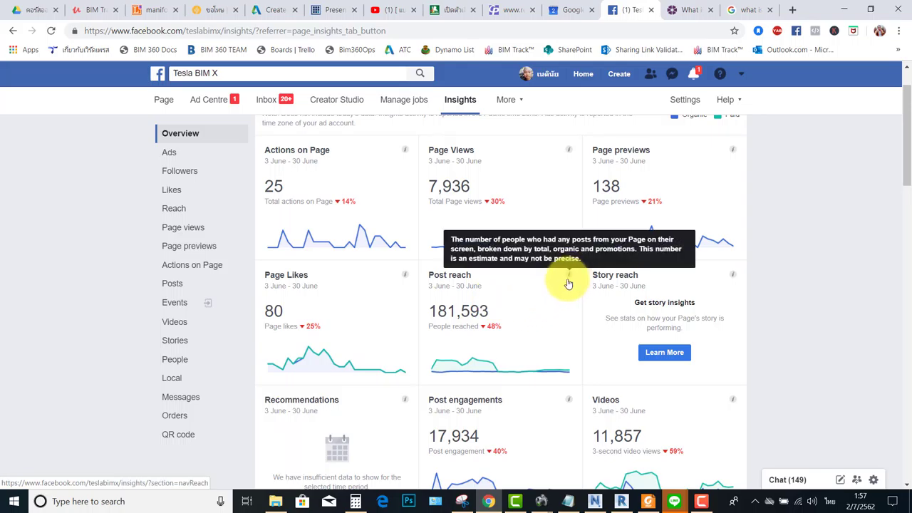
pyautogui.moveTo(498, 325)
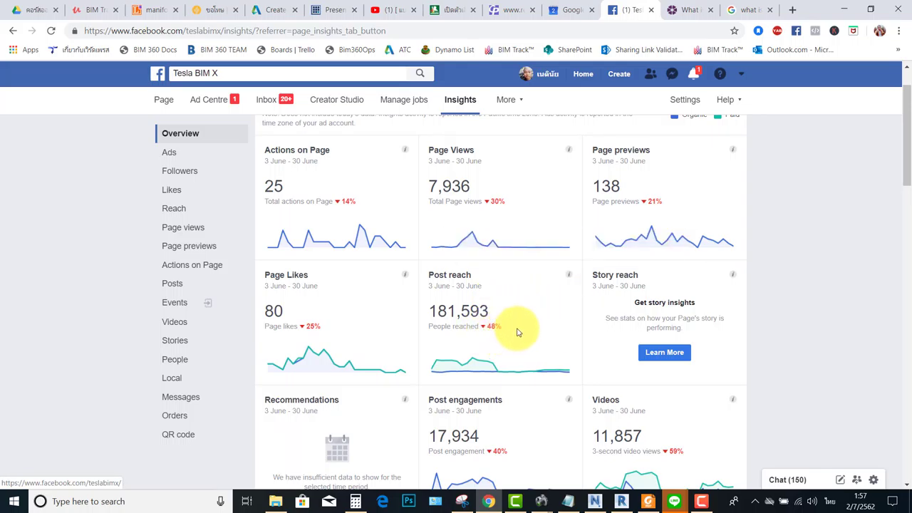
pyautogui.scroll(-2, 641, 292)
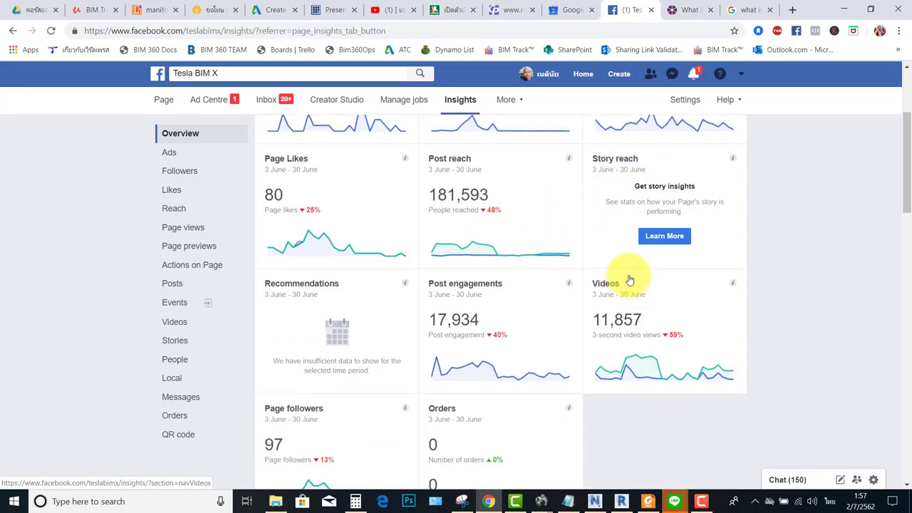
pyautogui.scroll(-1, 428, 263)
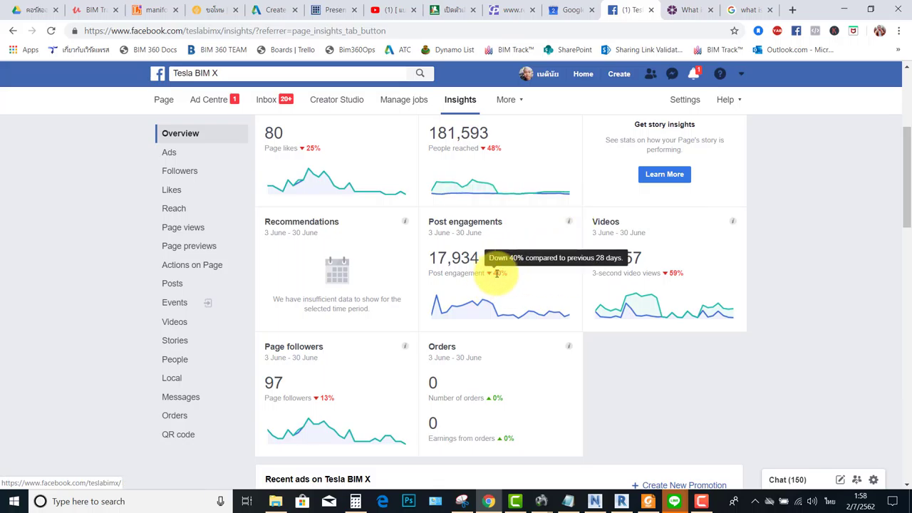
pyautogui.moveTo(490, 277)
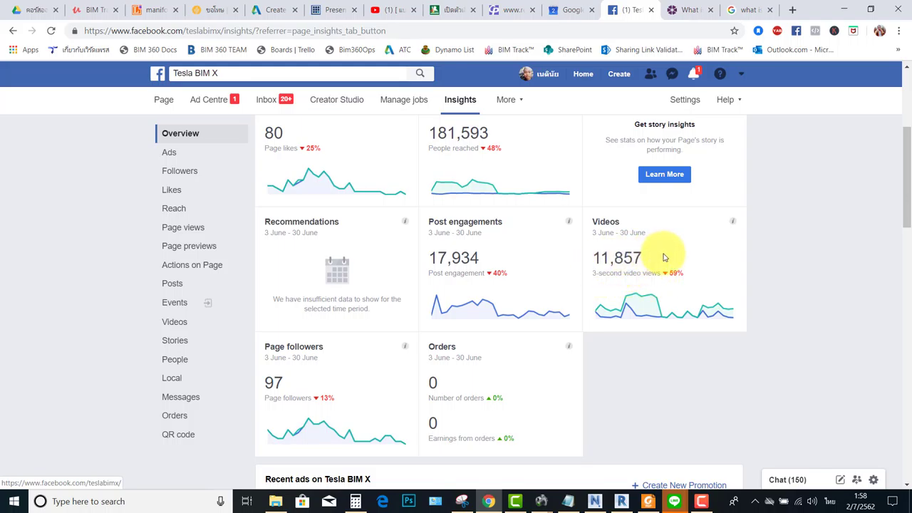
pyautogui.scroll(-1, 662, 250)
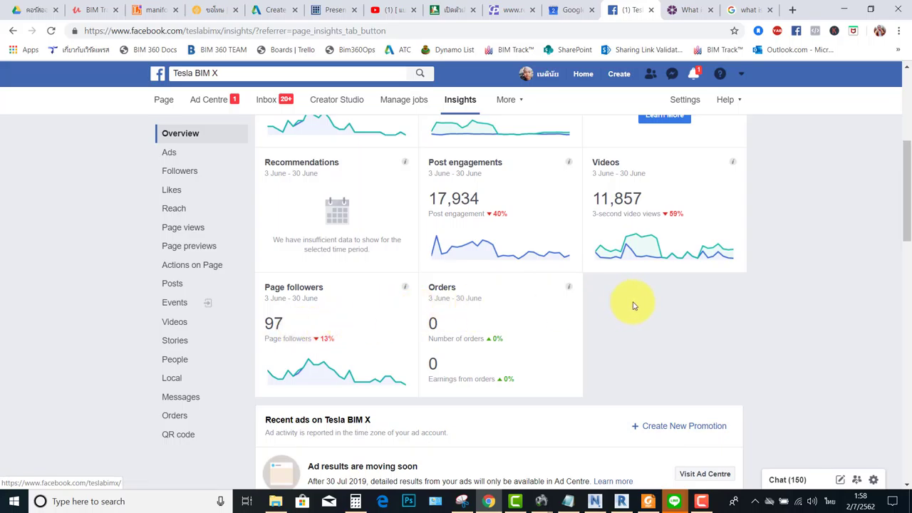
pyautogui.moveTo(569, 289)
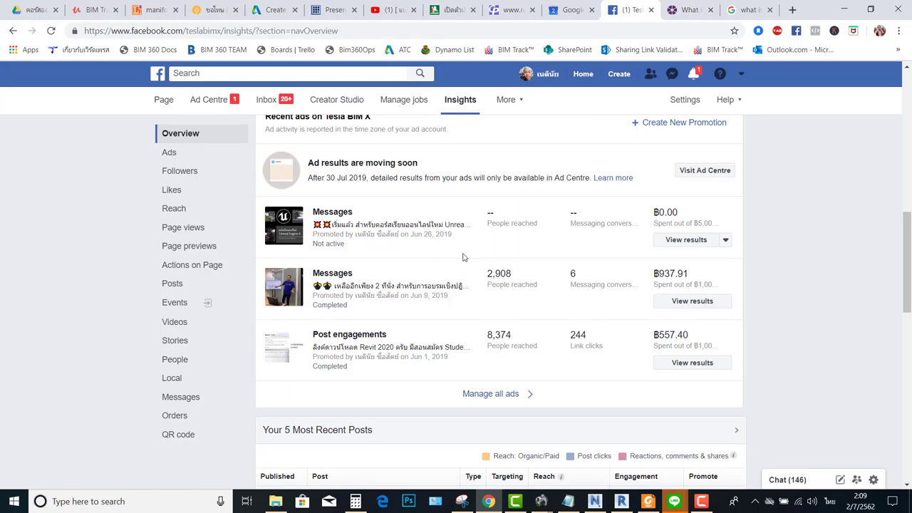
pyautogui.scroll(2, 462, 257)
pyautogui.scroll(-1, 452, 257)
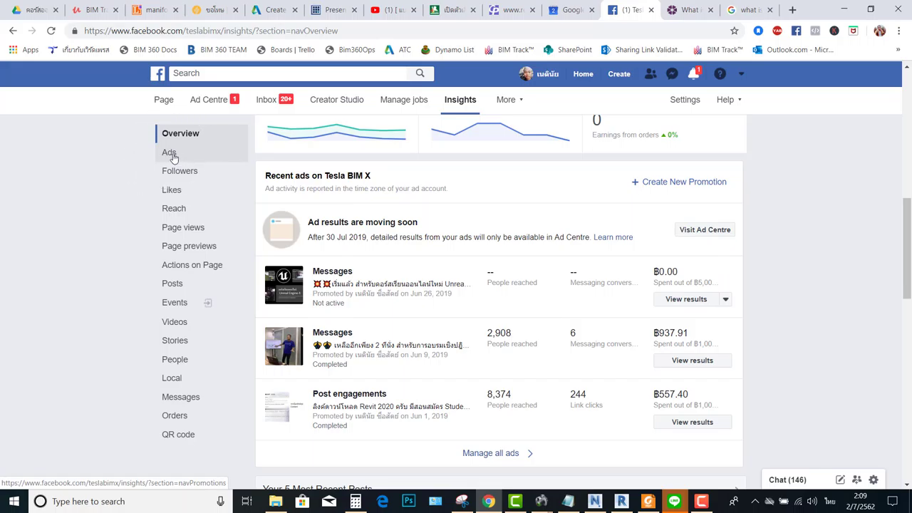
pyautogui.scroll(-1, 417, 211)
pyautogui.scroll(-3, 419, 215)
pyautogui.scroll(1, 325, 208)
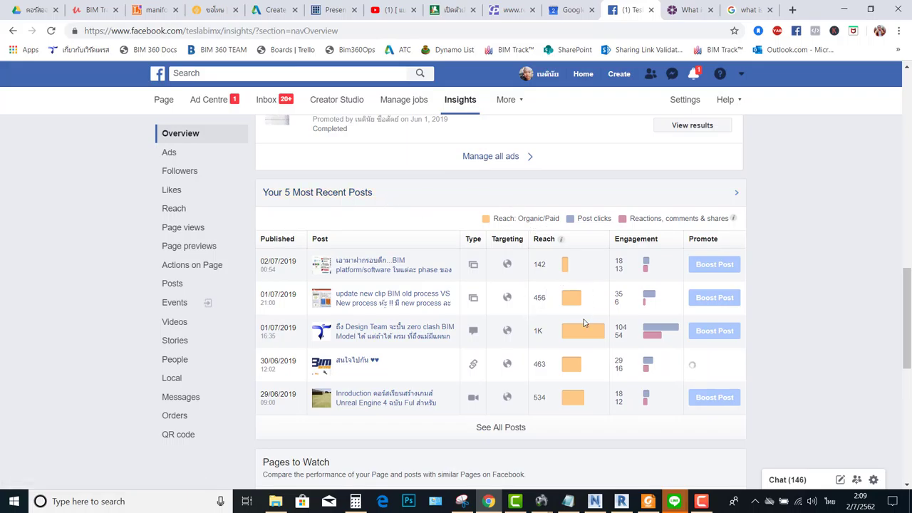
pyautogui.scroll(-4, 627, 258)
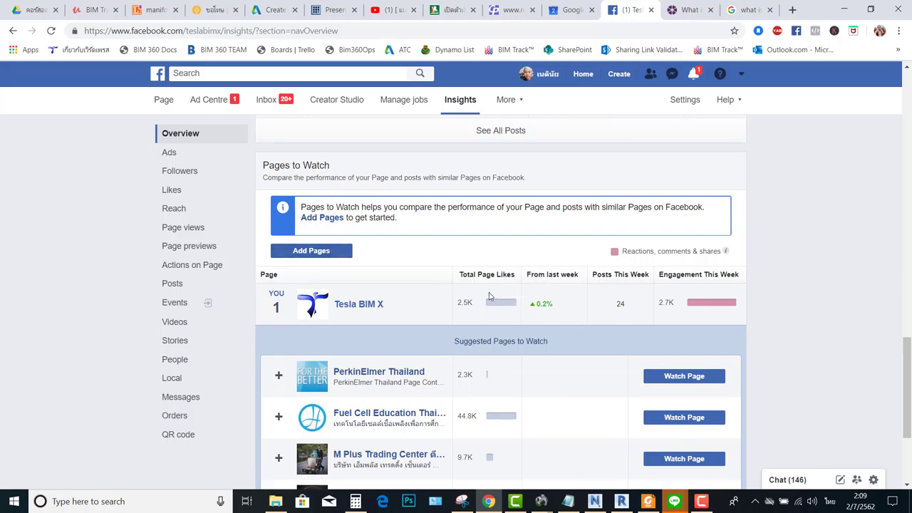
pyautogui.moveTo(492, 308)
pyautogui.click(322, 255)
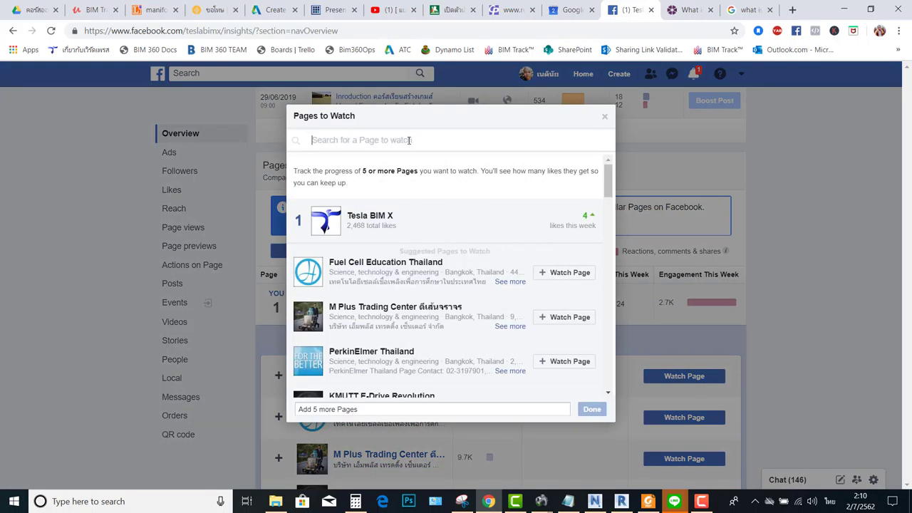
pyautogui.click(602, 117)
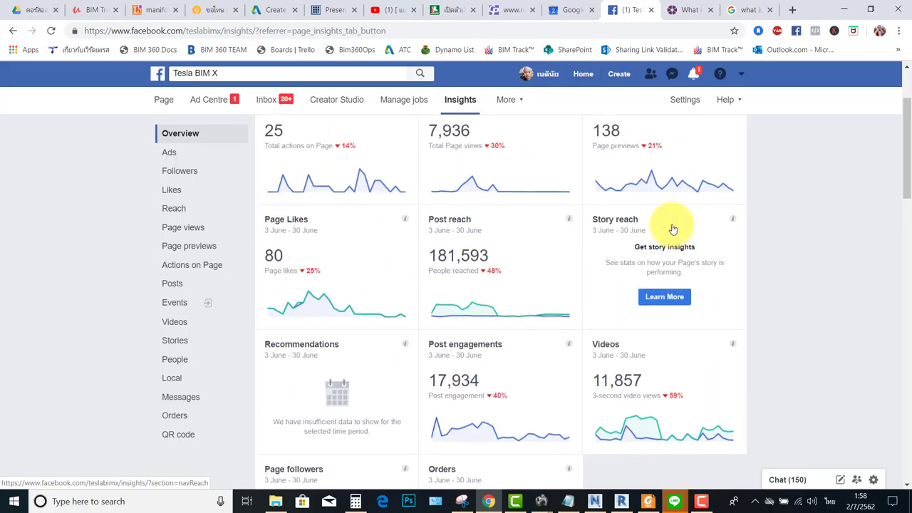
# Open the Ads insights and review recent promotions' people reached, messaging conversations, link clicks and spend
pyautogui.scroll(2, 673, 229)
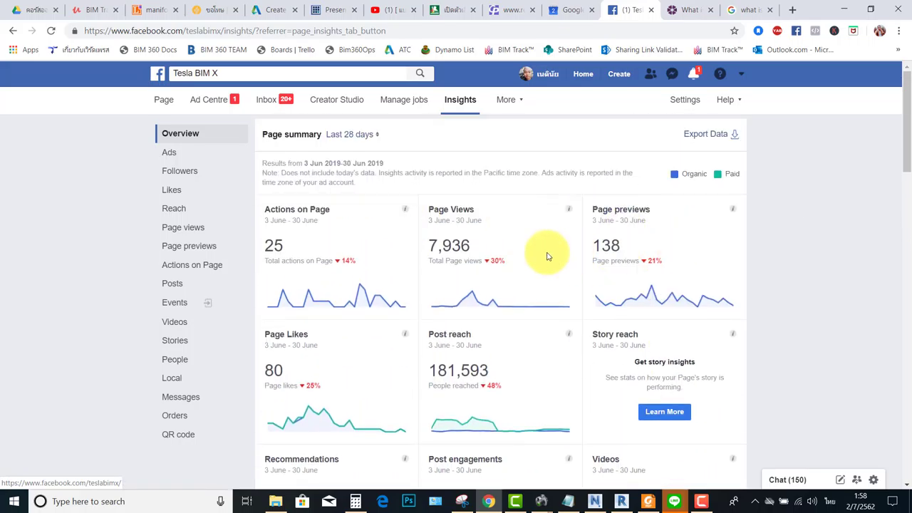
pyautogui.click(181, 156)
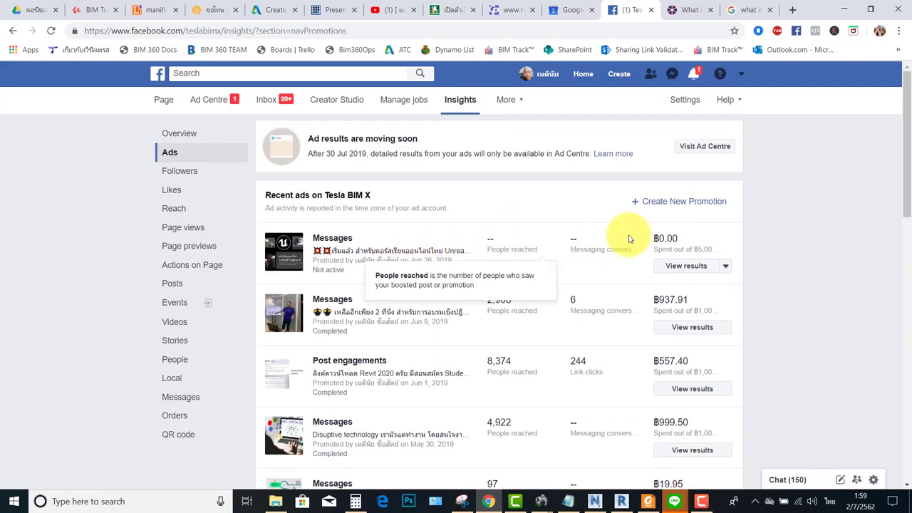
pyautogui.scroll(-1, 492, 253)
pyautogui.scroll(-1, 393, 209)
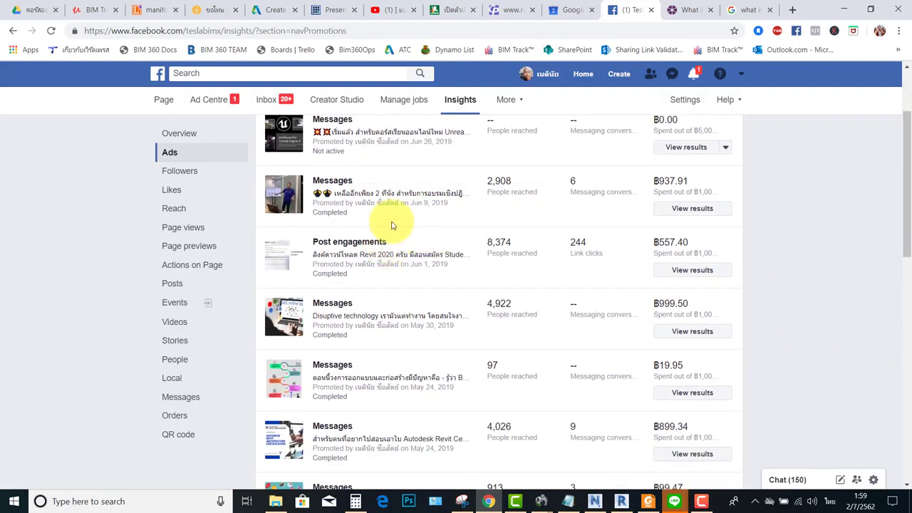
pyautogui.scroll(1, 489, 184)
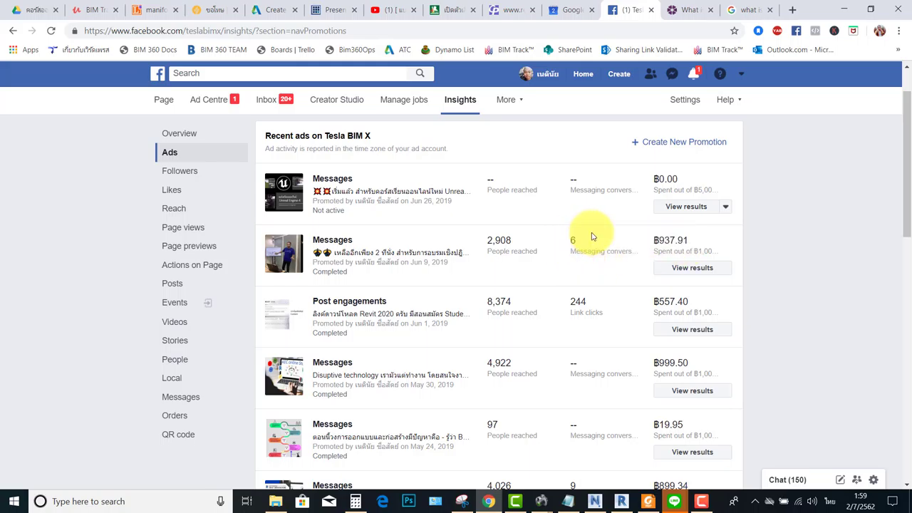
pyautogui.scroll(-1, 598, 246)
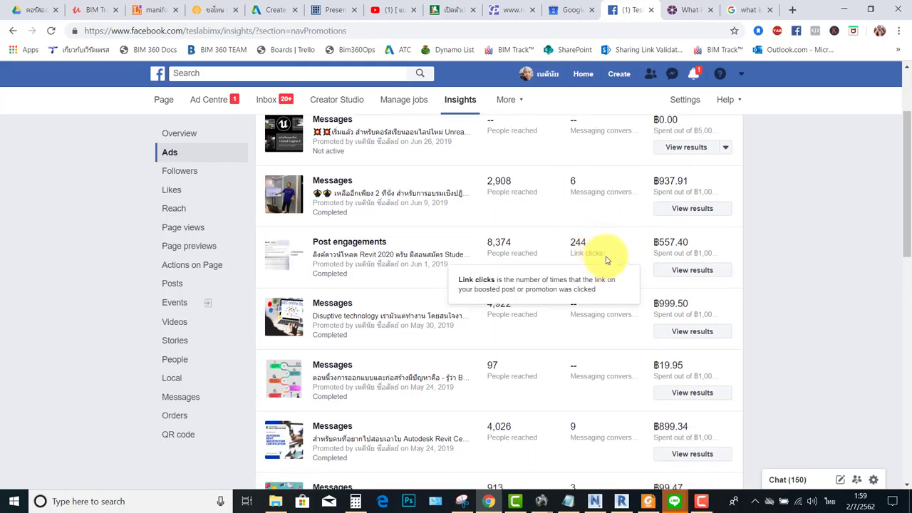
pyautogui.scroll(1, 600, 248)
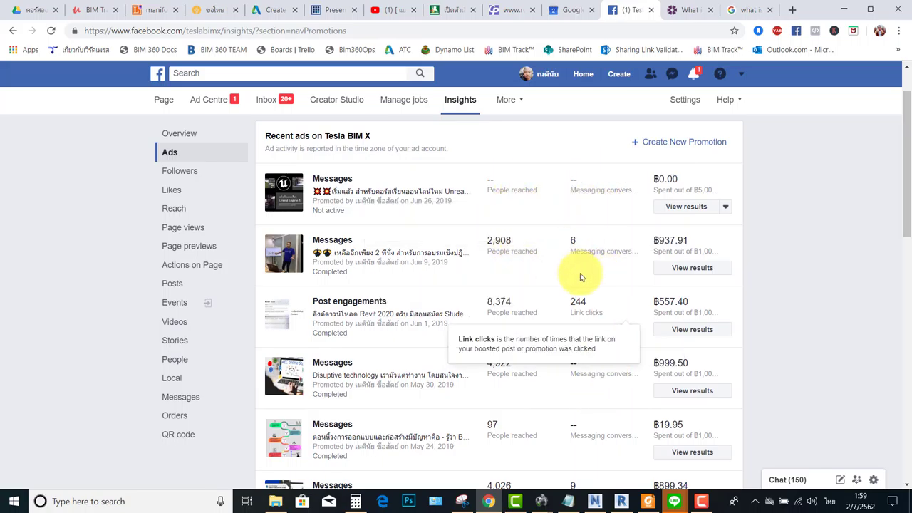
pyautogui.scroll(-1, 580, 268)
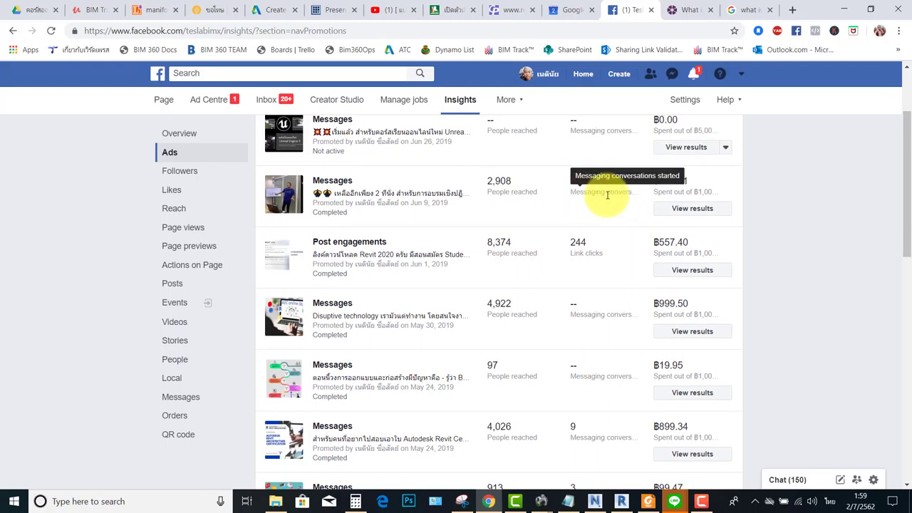
pyautogui.moveTo(600, 253)
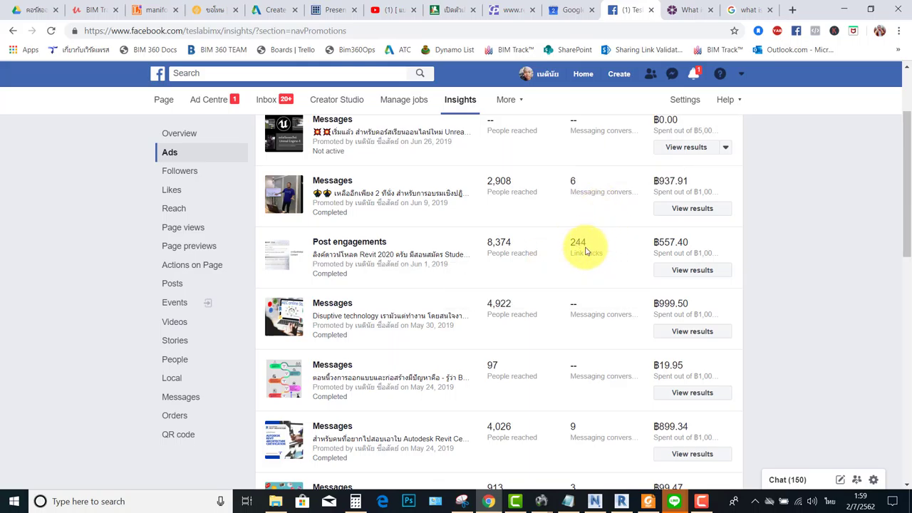
pyautogui.scroll(1, 588, 253)
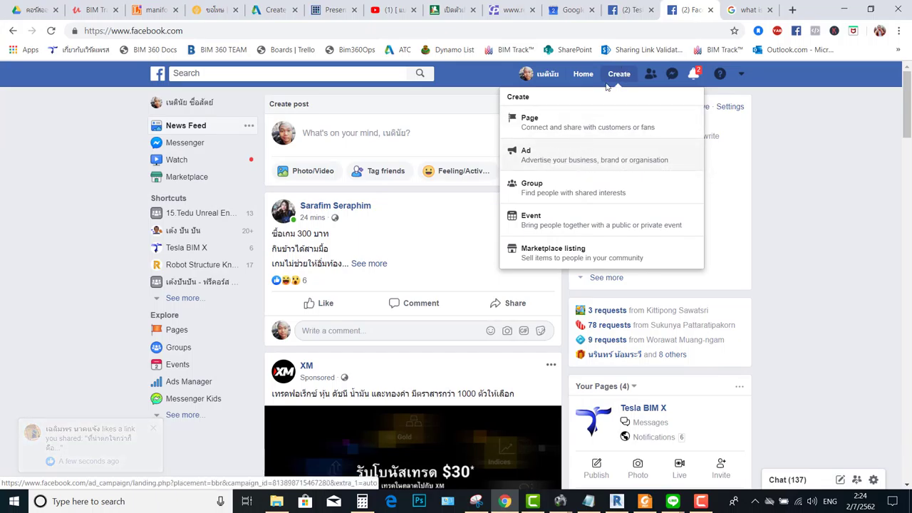
# Start a new ad campaign from the Create menu's Ad option
pyautogui.click(557, 153)
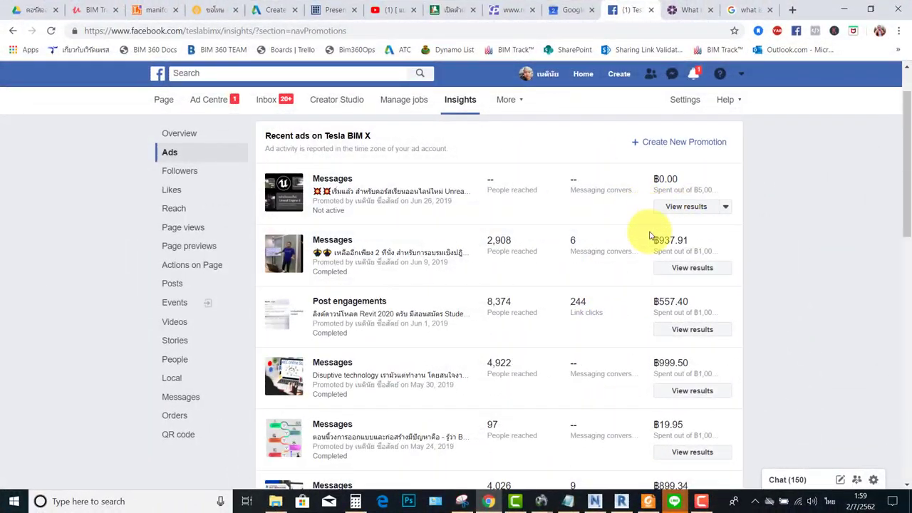
pyautogui.click(691, 269)
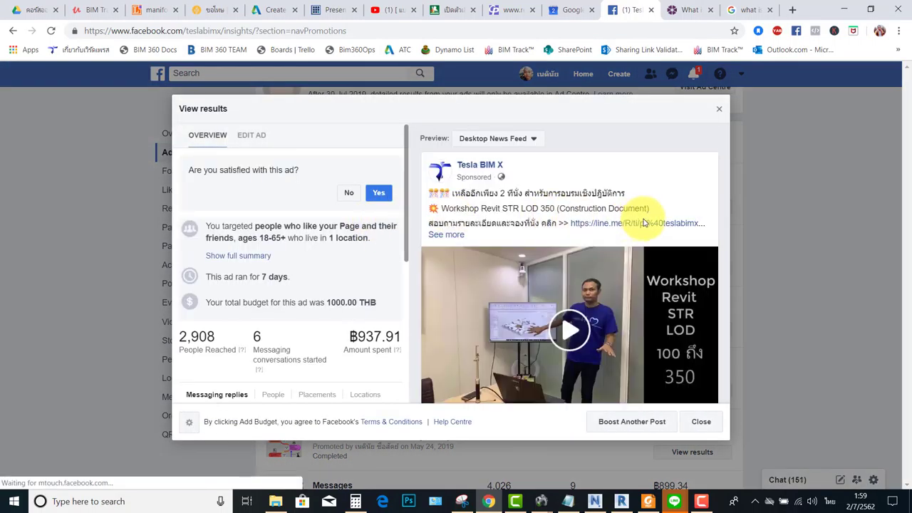
pyautogui.scroll(-2, 641, 224)
pyautogui.scroll(-1, 313, 269)
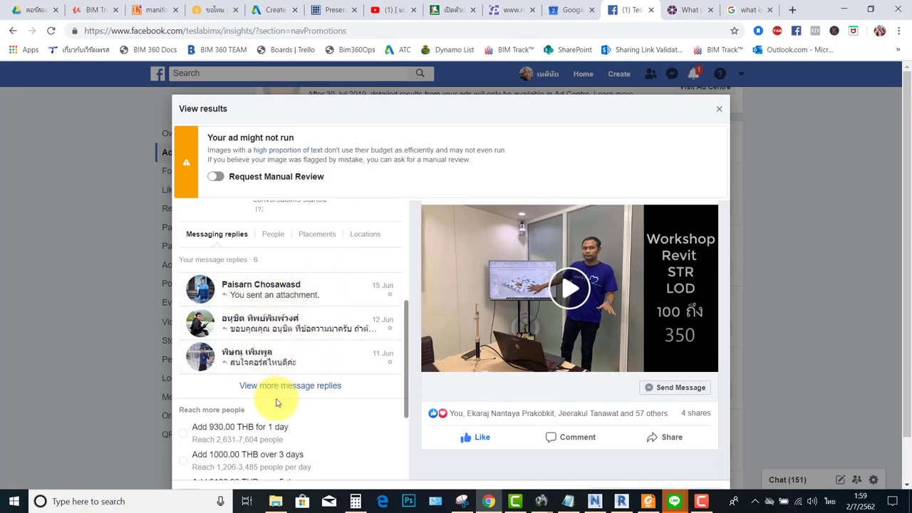
pyautogui.scroll(-2, 315, 322)
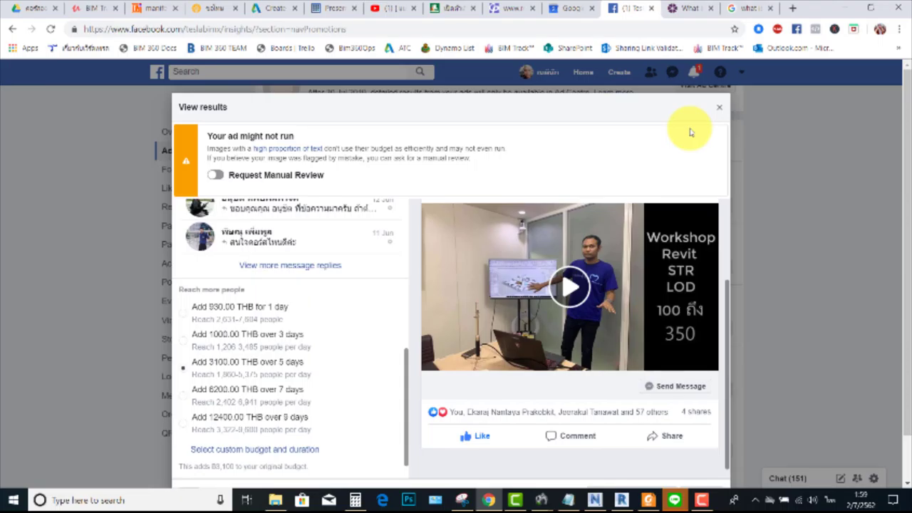
pyautogui.click(720, 107)
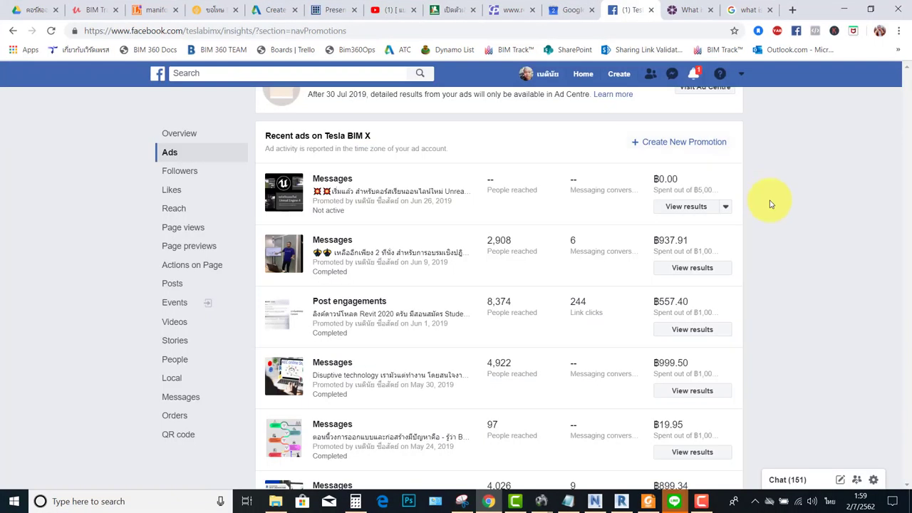
# Review the Followers charts, then open Likes insights showing 2,468 total page likes
pyautogui.scroll(-1, 777, 207)
pyautogui.click(191, 175)
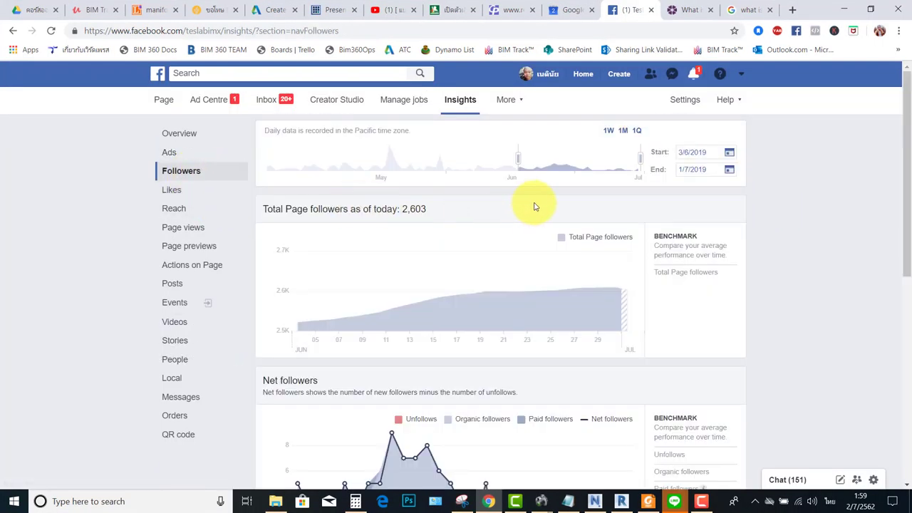
pyautogui.scroll(-1, 529, 248)
pyautogui.scroll(-2, 528, 244)
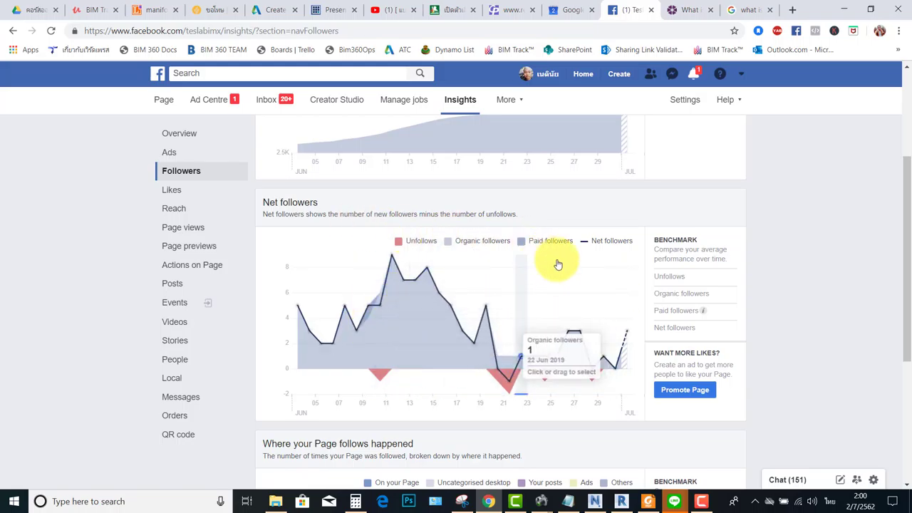
pyautogui.scroll(1, 597, 246)
pyautogui.scroll(1, 417, 235)
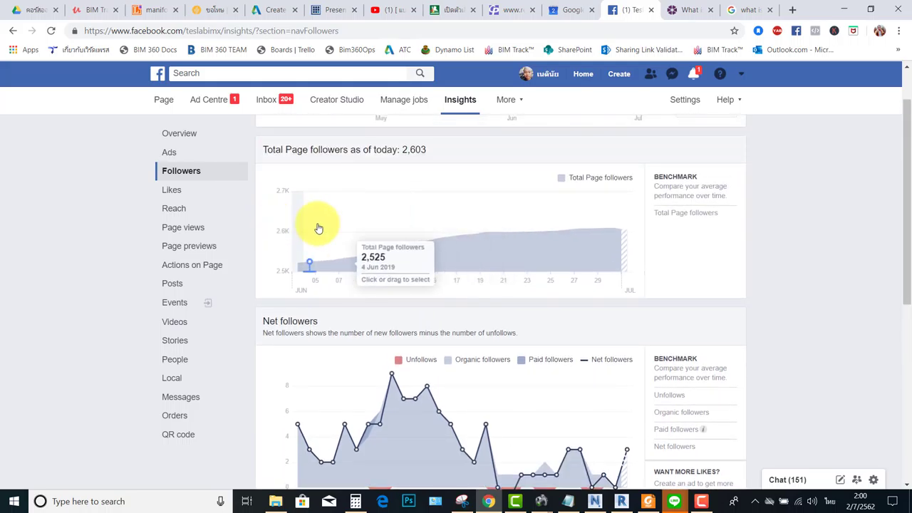
pyautogui.click(188, 194)
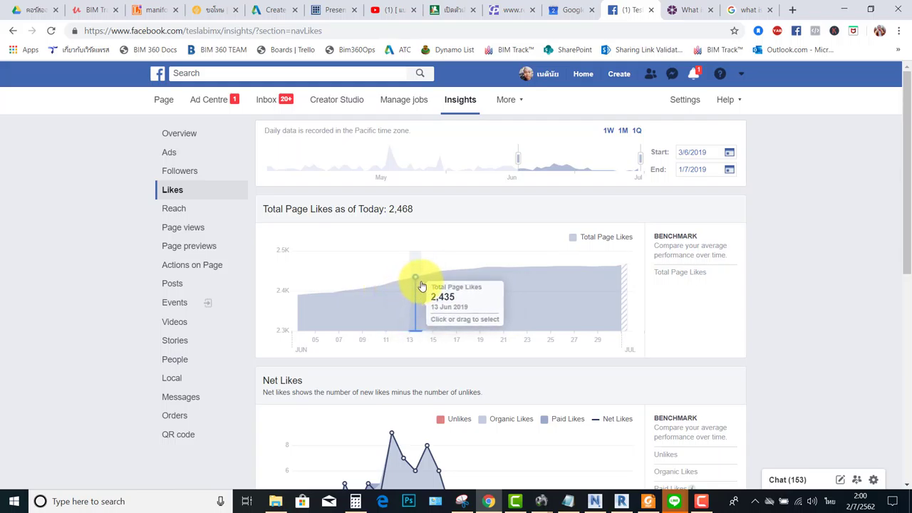
# Pin the mid-June Total Page Likes reading and adjust the date range from early May to 9 June
pyautogui.click(427, 290)
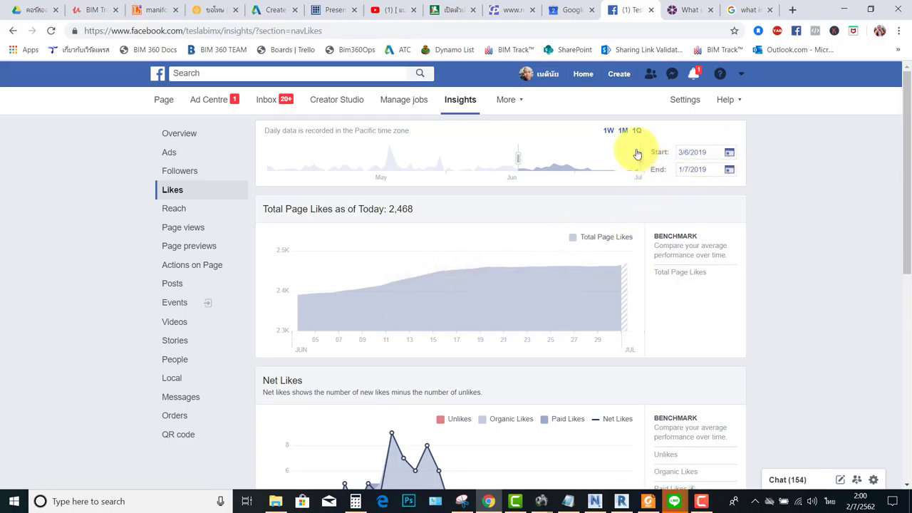
pyautogui.moveTo(513, 158); pyautogui.dragTo(382, 159)
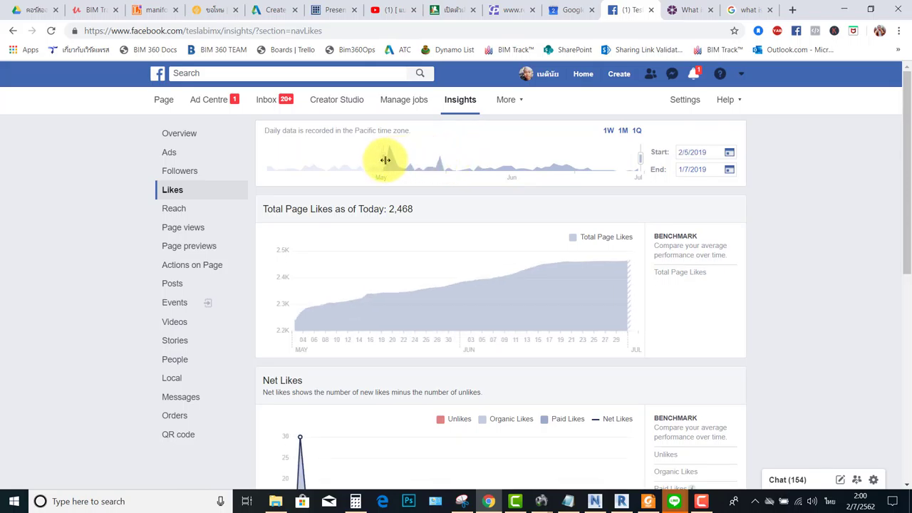
pyautogui.moveTo(639, 154); pyautogui.dragTo(401, 156)
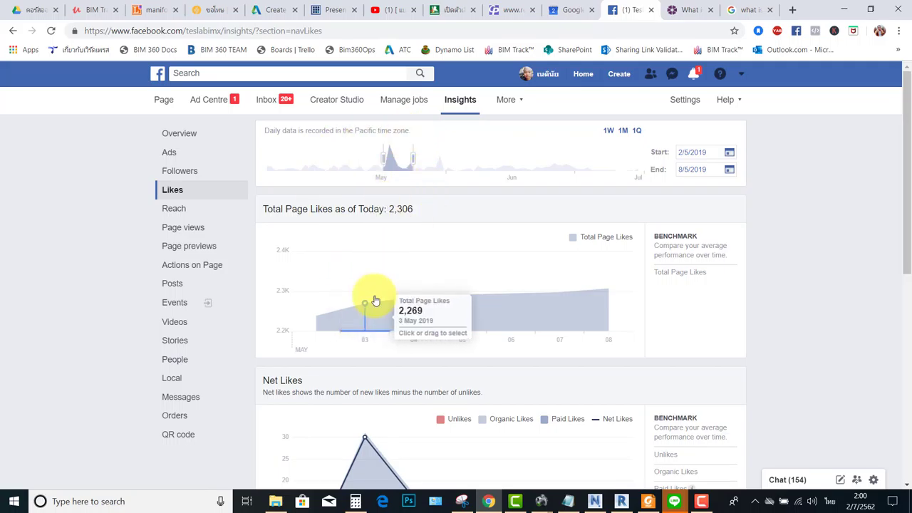
pyautogui.scroll(-3, 377, 299)
pyautogui.scroll(3, 400, 292)
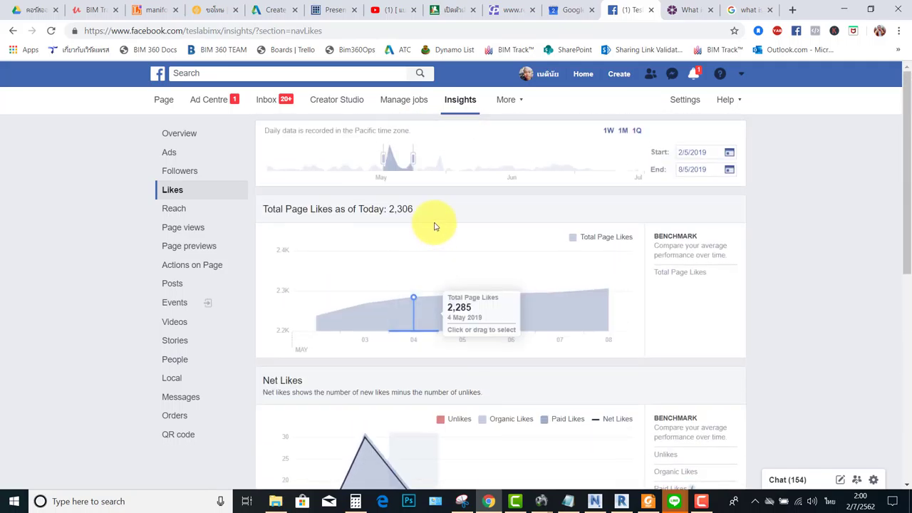
pyautogui.moveTo(401, 156); pyautogui.dragTo(535, 163)
# Scroll down to the Where Your Page Likes Happened chart
pyautogui.scroll(-3, 509, 271)
pyautogui.scroll(-2, 456, 271)
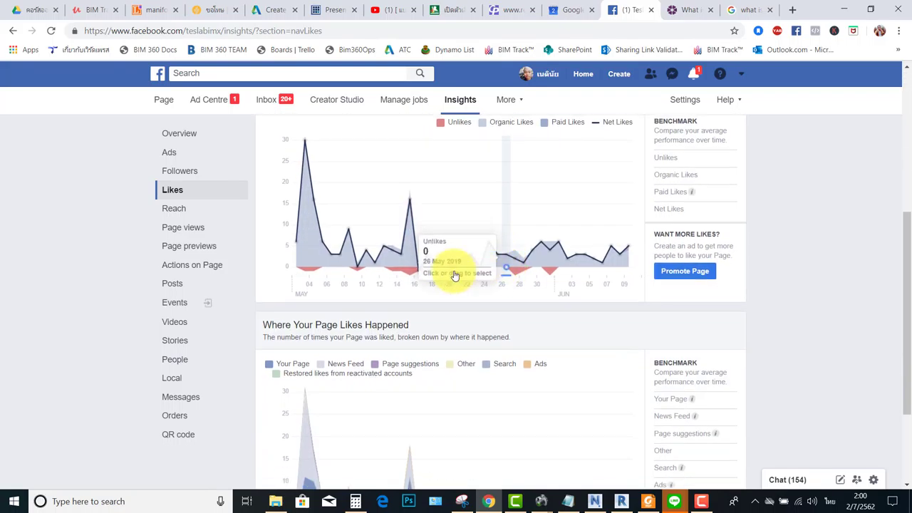
pyautogui.scroll(2, 452, 278)
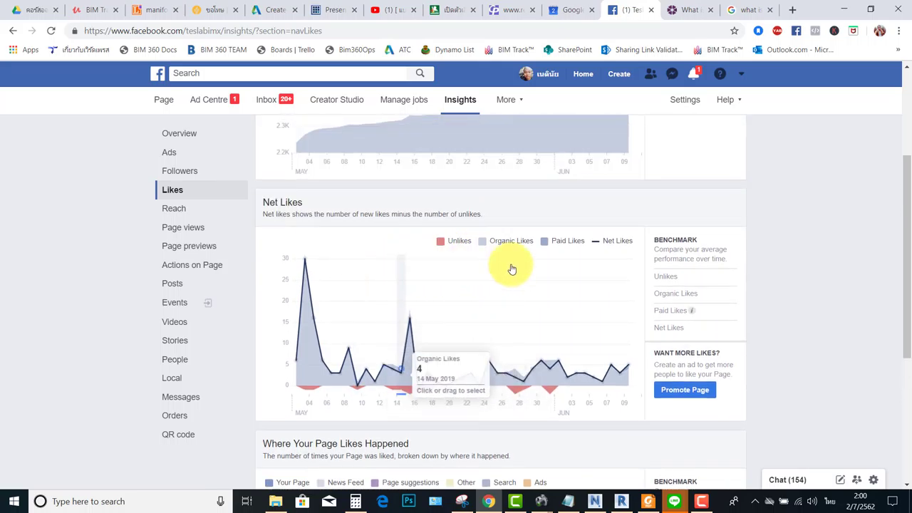
pyautogui.scroll(-1, 527, 294)
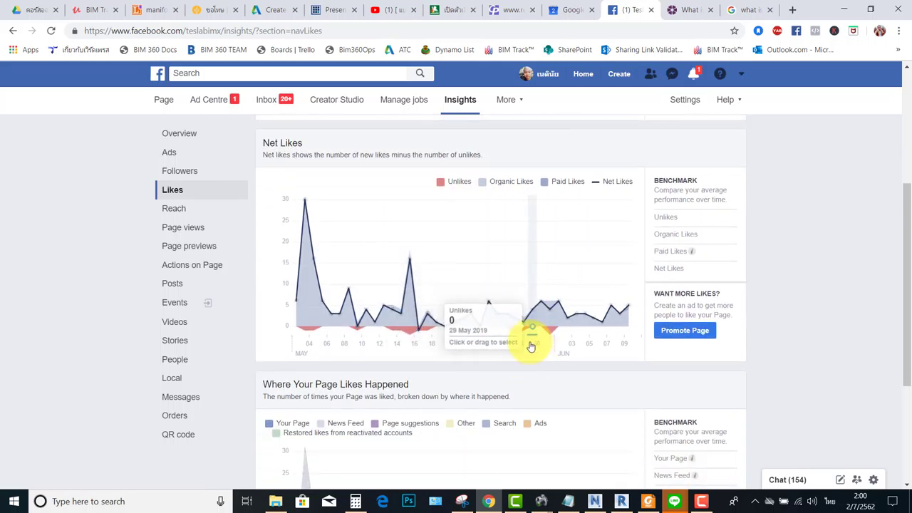
pyautogui.scroll(-1, 502, 278)
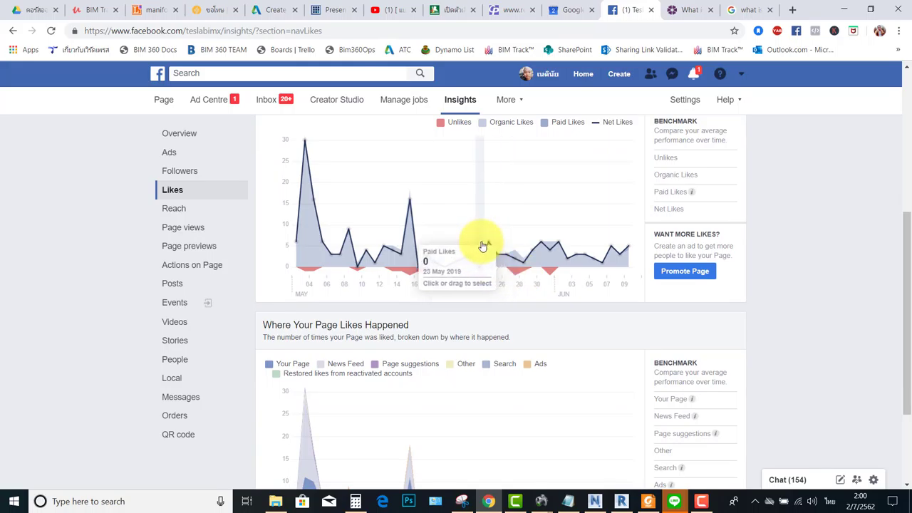
pyautogui.scroll(-2, 489, 244)
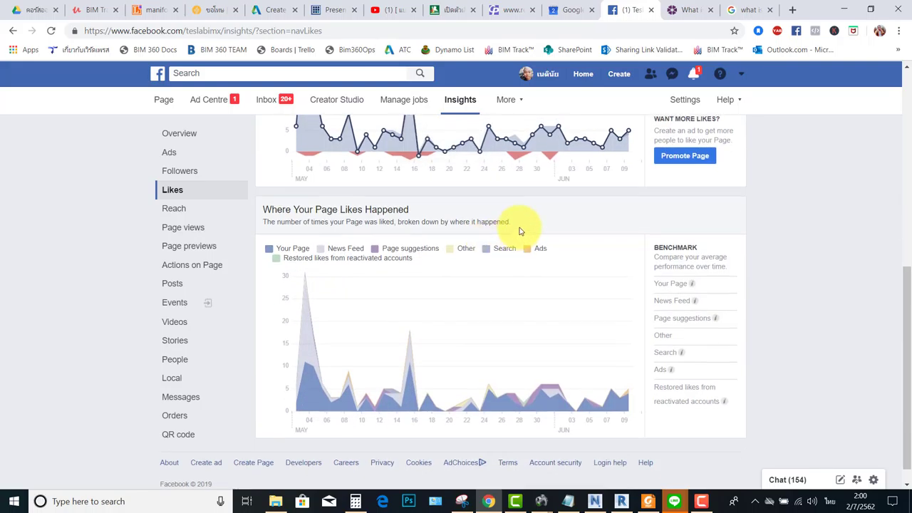
pyautogui.scroll(2, 526, 228)
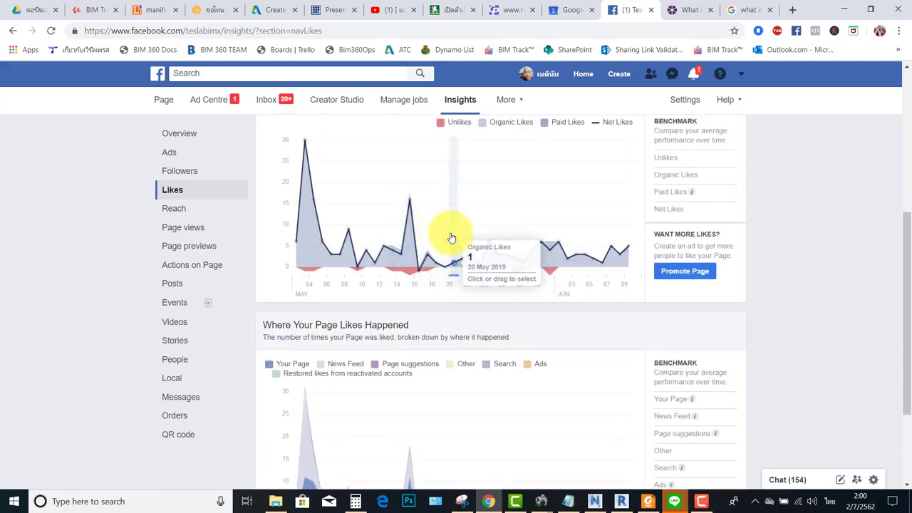
pyautogui.scroll(2, 470, 228)
pyautogui.scroll(-3, 534, 226)
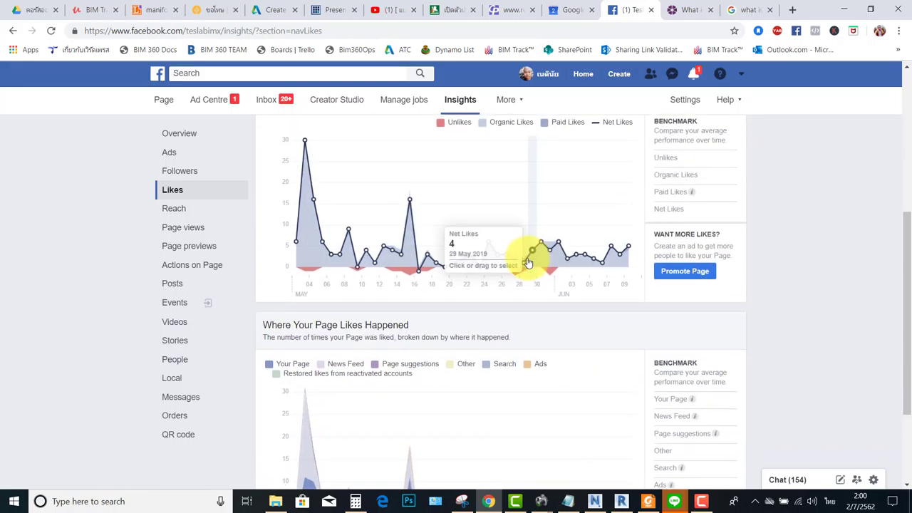
pyautogui.scroll(1, 464, 260)
pyautogui.scroll(2, 428, 278)
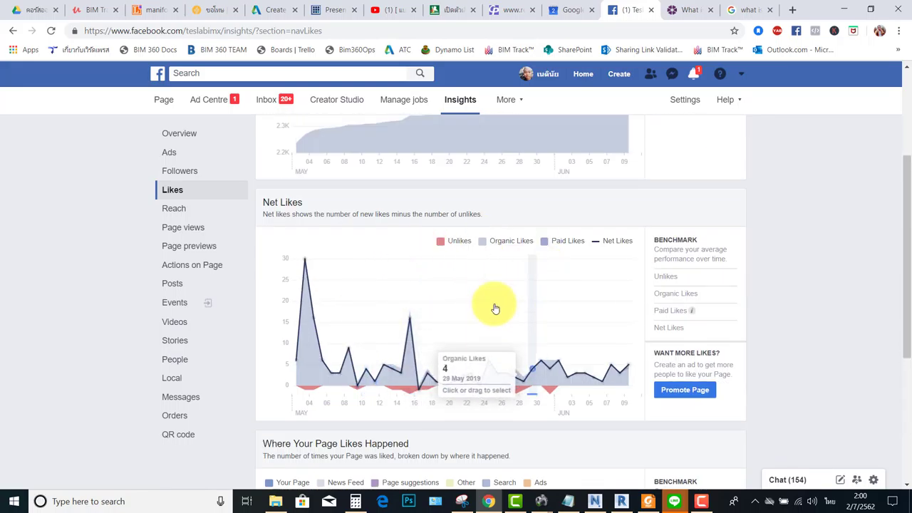
pyautogui.scroll(-3, 483, 302)
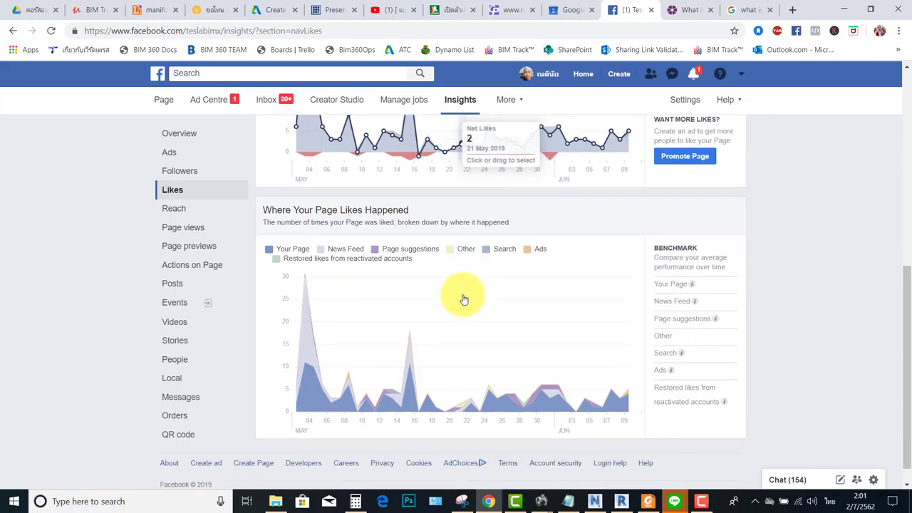
pyautogui.scroll(-1, 511, 283)
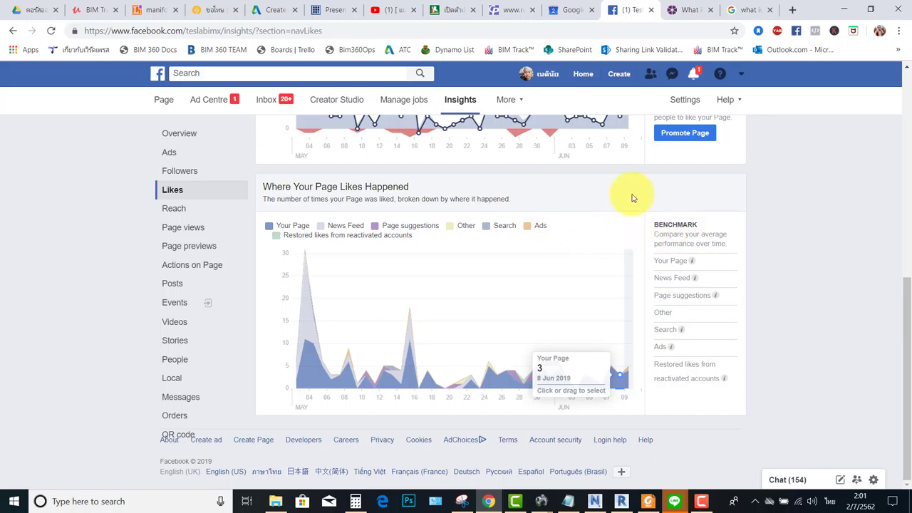
# Compare page likes against the Ads benchmark, then Your Page, and open Page views insights
pyautogui.click(662, 349)
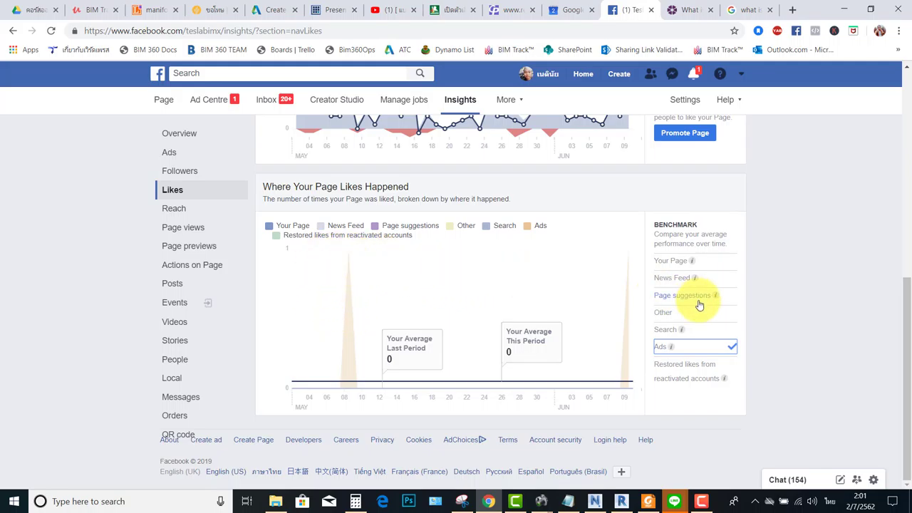
pyautogui.moveTo(679, 337)
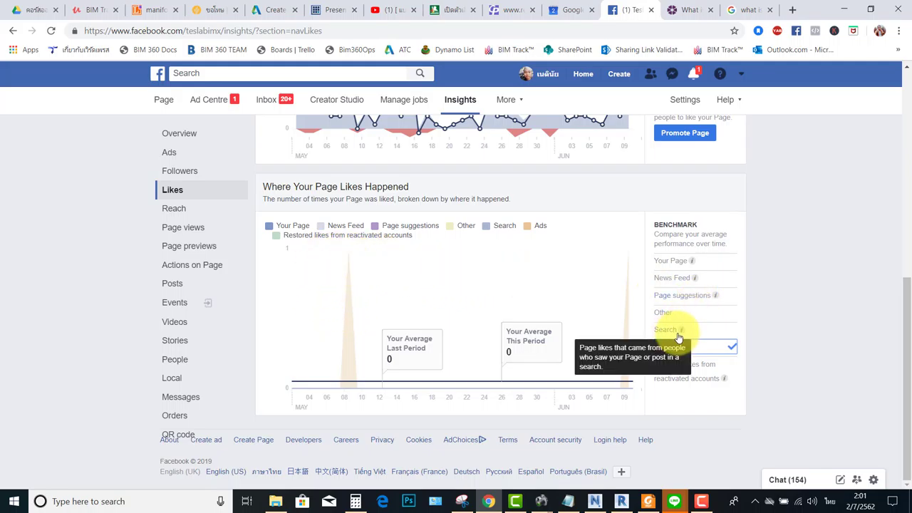
pyautogui.click(672, 261)
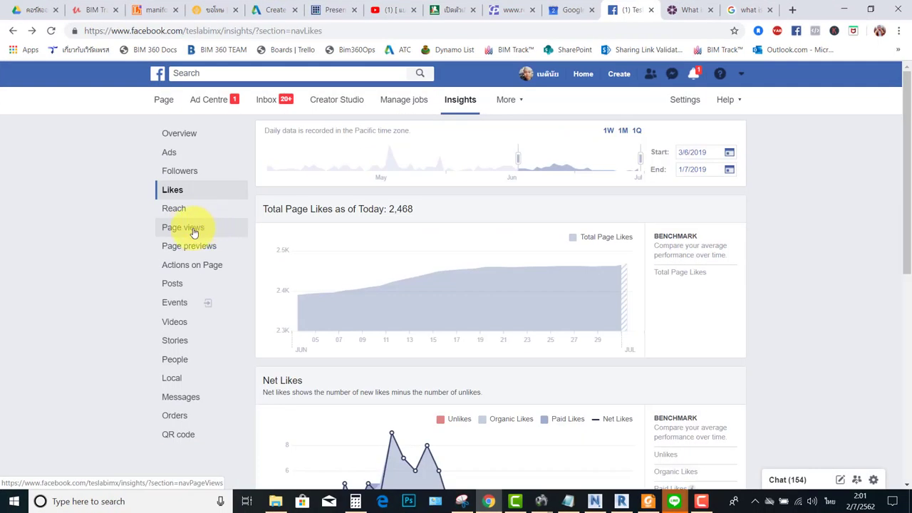
pyautogui.click(188, 228)
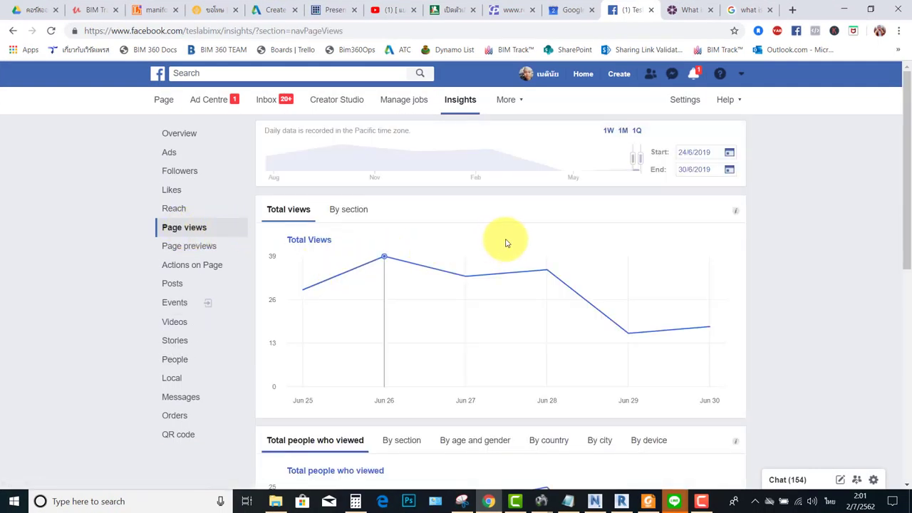
# Open the Posts insights and view the Post types tab for average reach and engagement
pyautogui.scroll(-2, 498, 246)
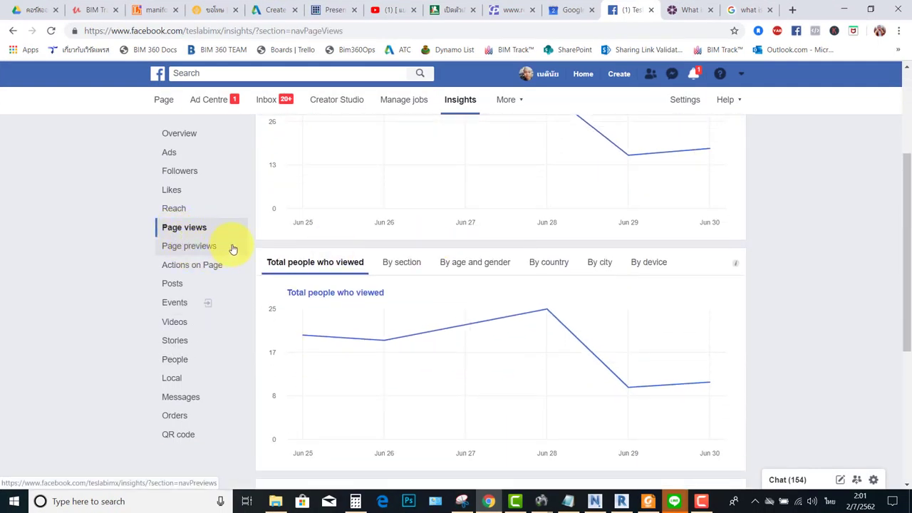
pyautogui.click(188, 286)
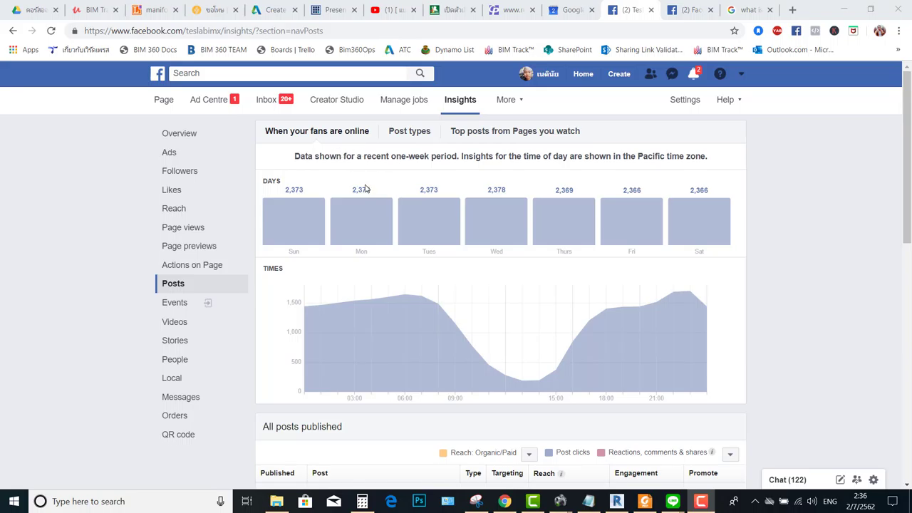
pyautogui.moveTo(352, 288)
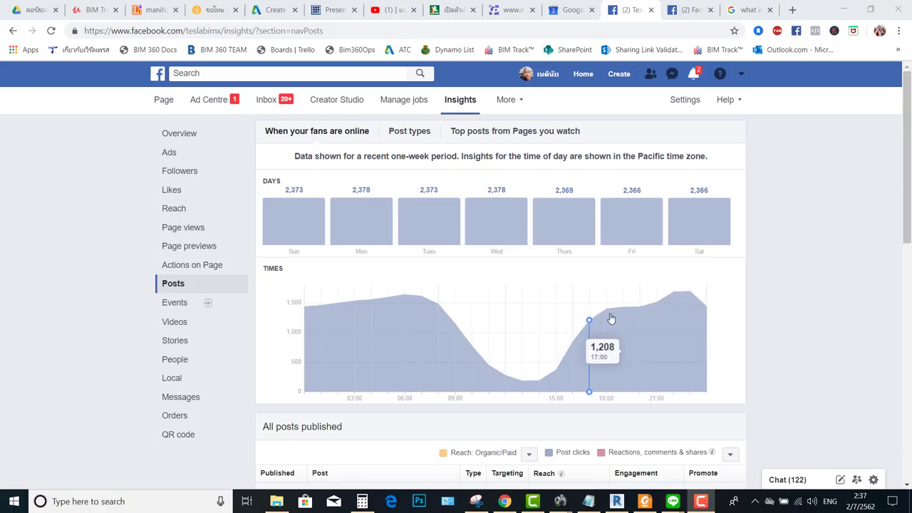
pyautogui.click(412, 136)
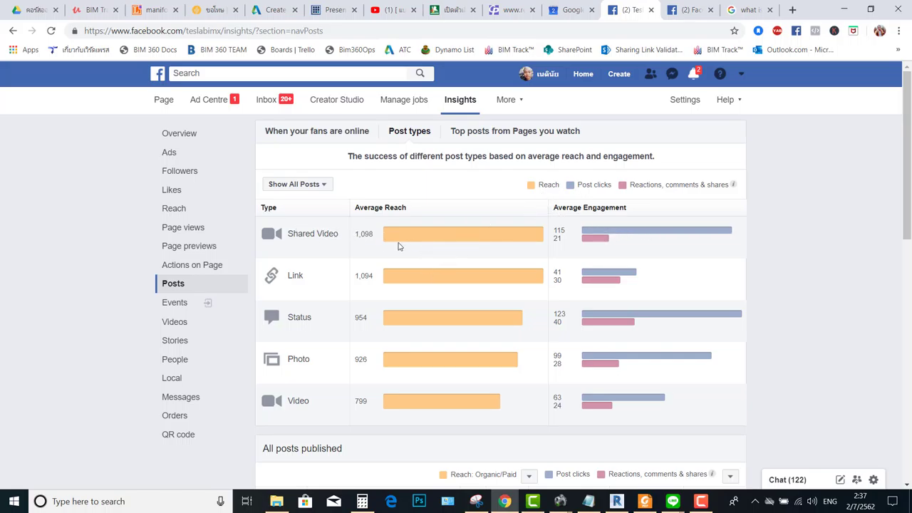
pyautogui.tripleClick(307, 233)
# Show Top posts from Pages you watch, try Add Pages, then view When your fans are online
pyautogui.click(324, 237)
pyautogui.moveTo(288, 235); pyautogui.dragTo(316, 235)
pyautogui.click(321, 240)
pyautogui.click(493, 135)
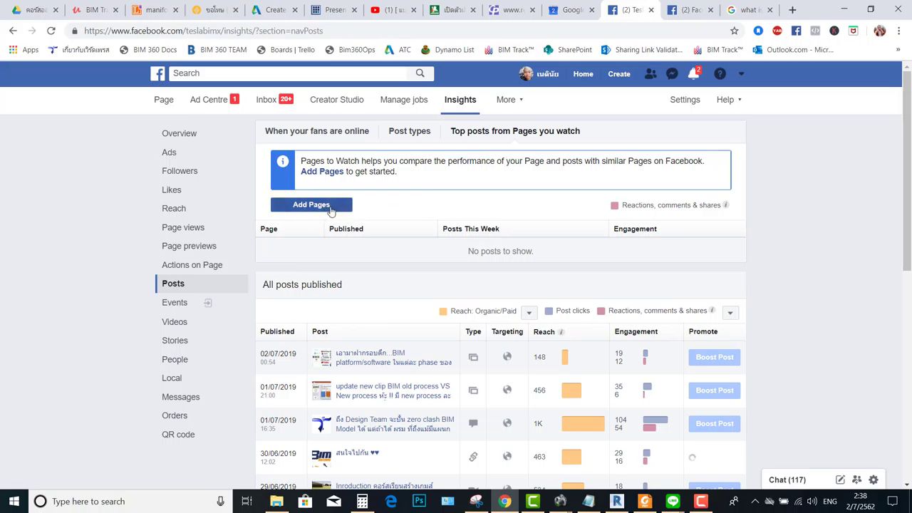
pyautogui.click(314, 205)
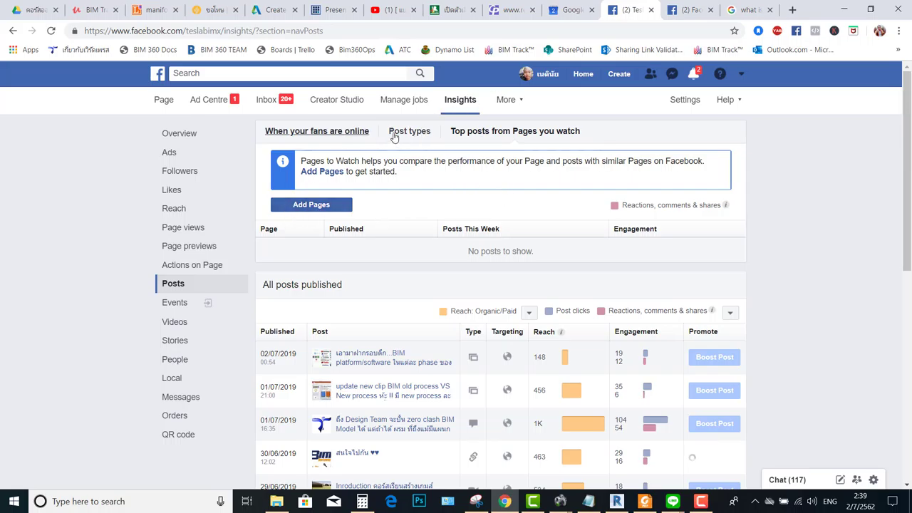
pyautogui.click(328, 136)
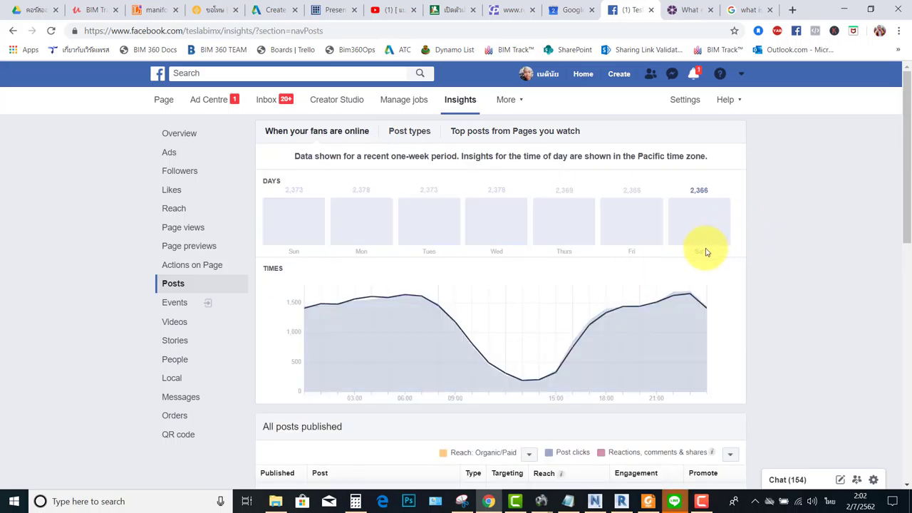
# Scroll down to the All posts published table showing each post's reach and engagement
pyautogui.scroll(-1, 757, 228)
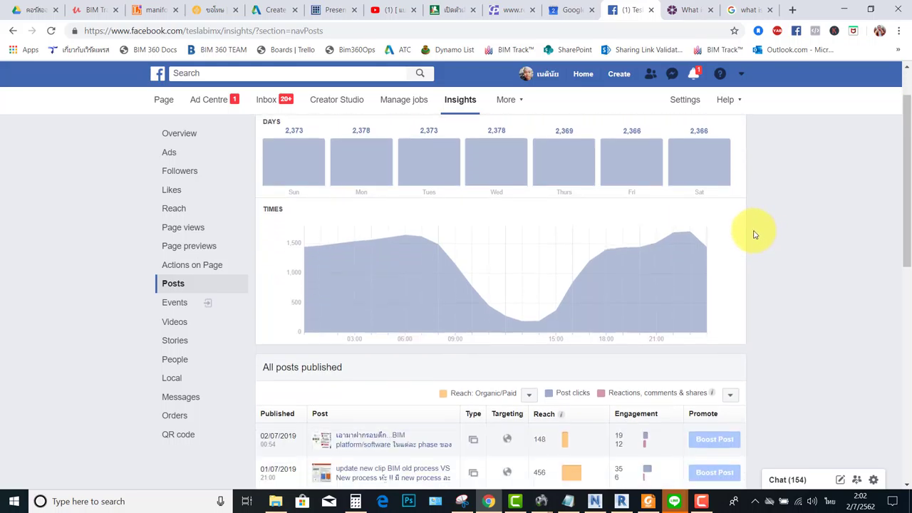
pyautogui.scroll(-1, 753, 234)
pyautogui.scroll(-2, 753, 233)
pyautogui.scroll(-1, 750, 227)
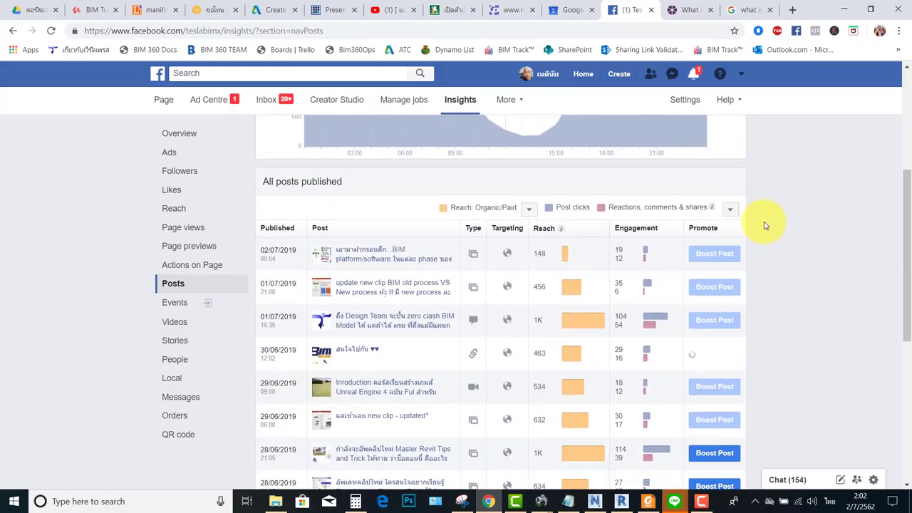
pyautogui.scroll(1, 749, 226)
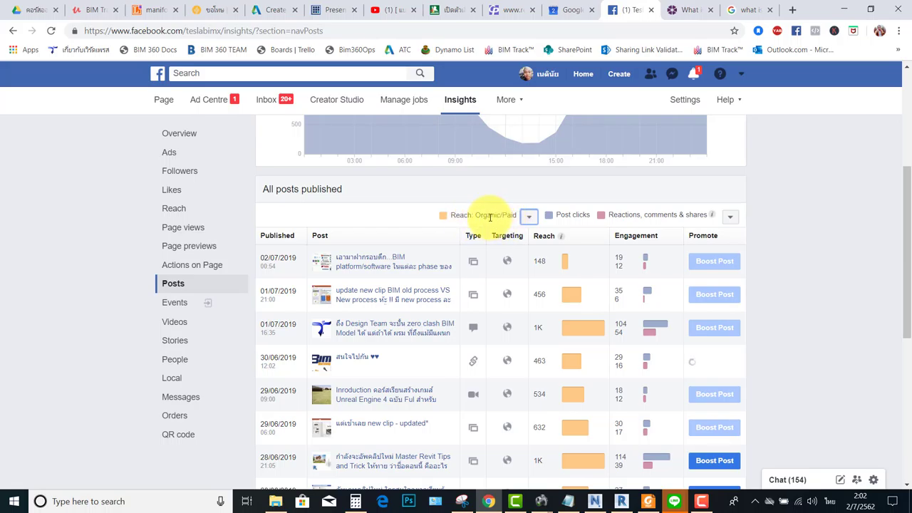
pyautogui.moveTo(574, 329)
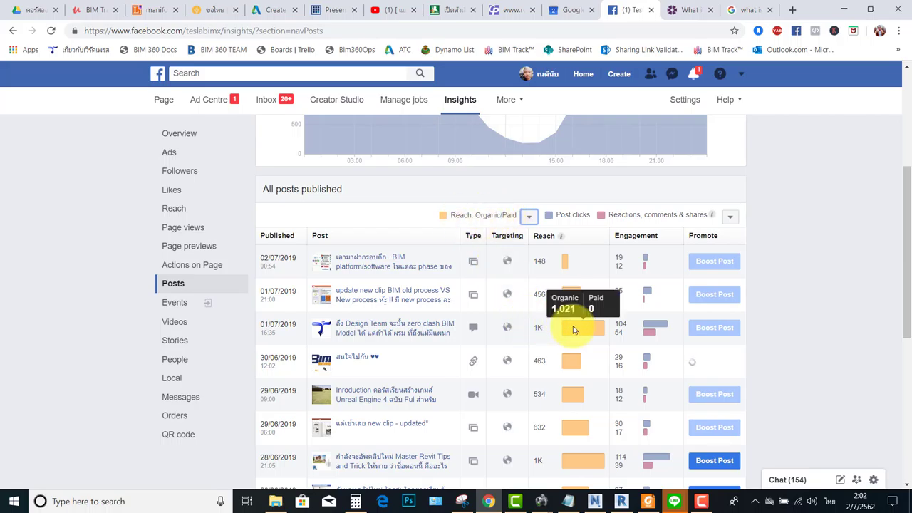
pyautogui.scroll(-1, 575, 330)
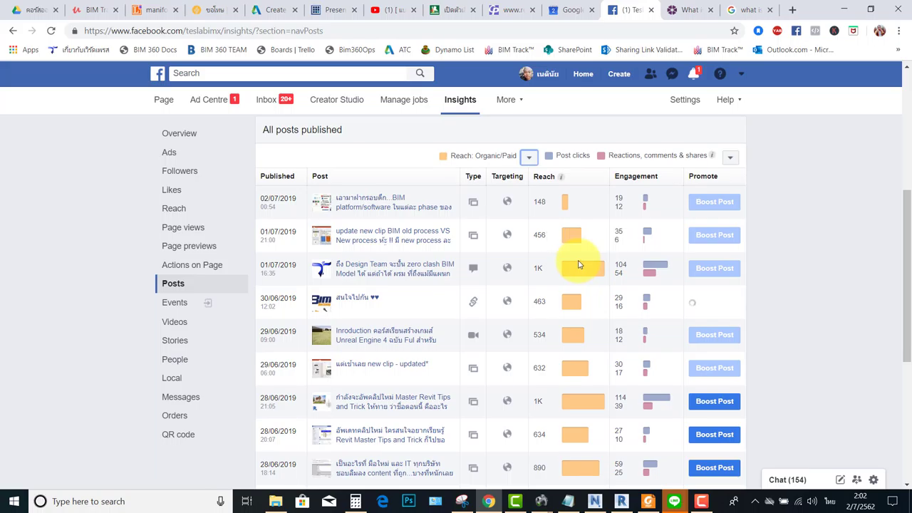
pyautogui.scroll(-1, 611, 265)
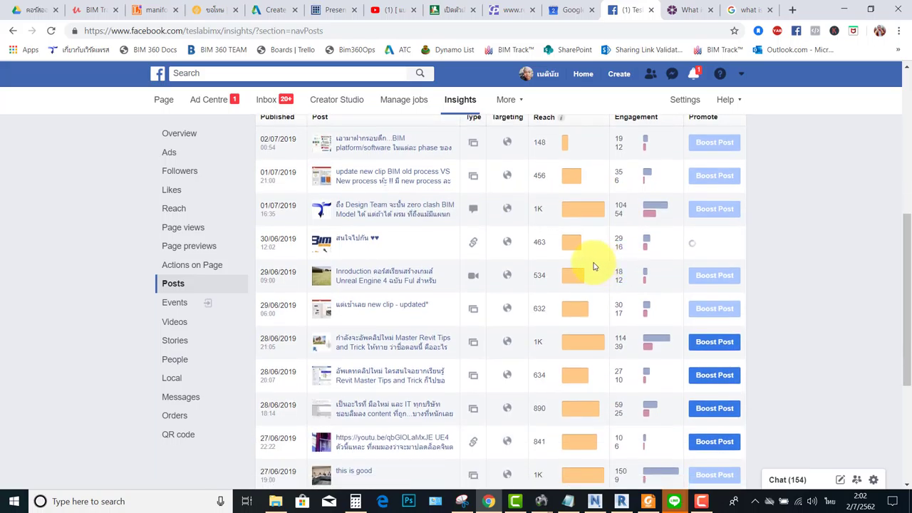
pyautogui.scroll(1, 542, 265)
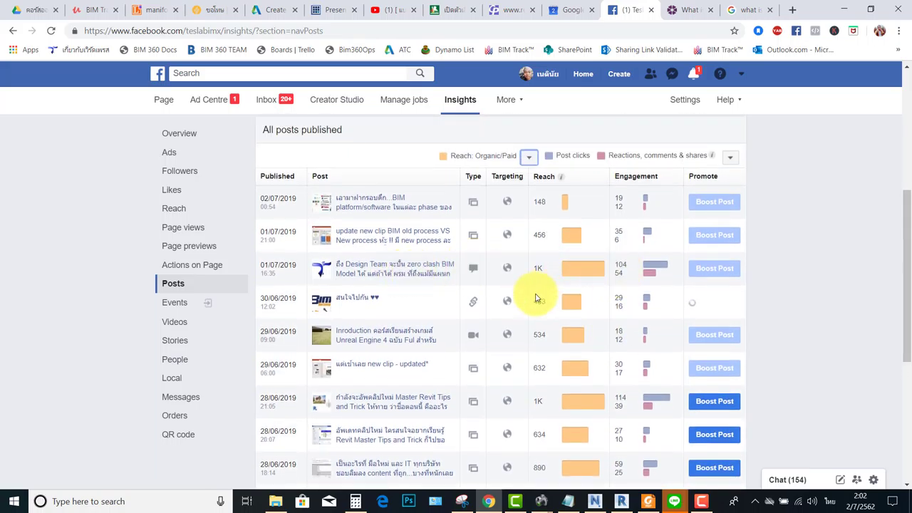
# Check the Design Team post's details twice, dismissing the link clicks measurement notice
pyautogui.moveTo(569, 268)
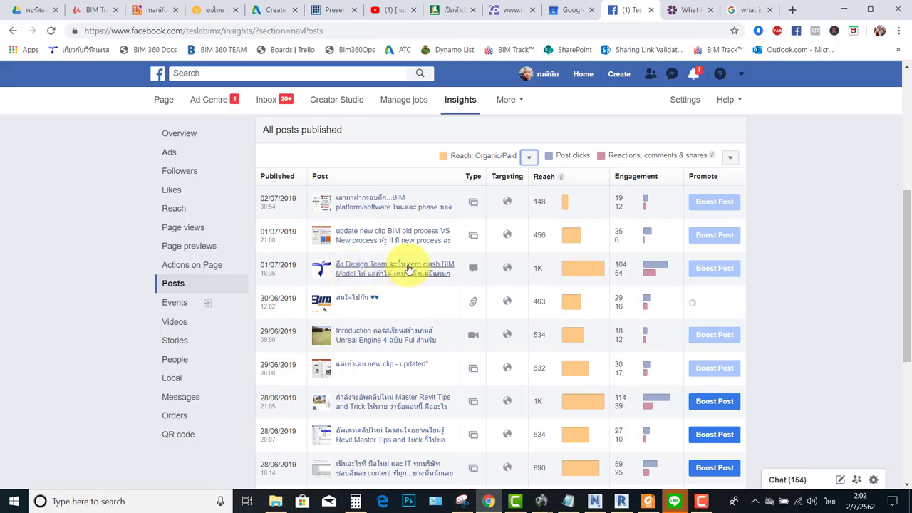
pyautogui.click(409, 269)
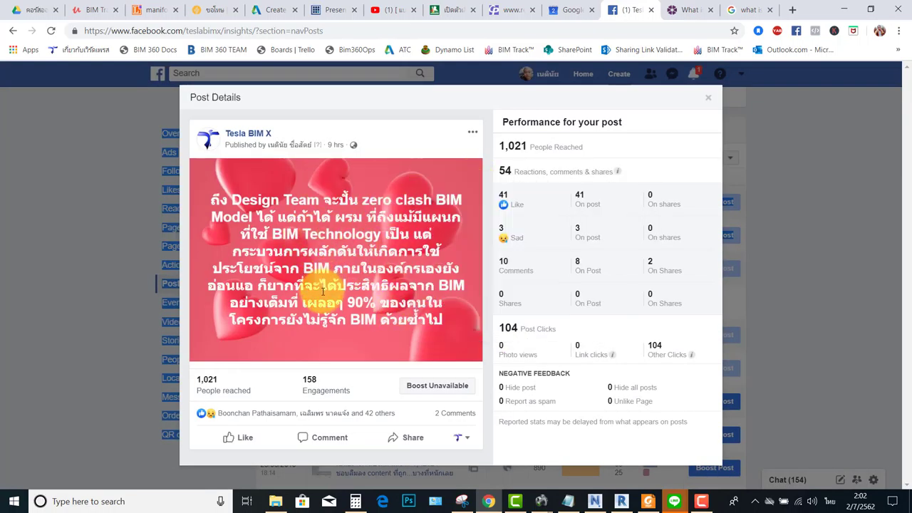
pyautogui.click(708, 99)
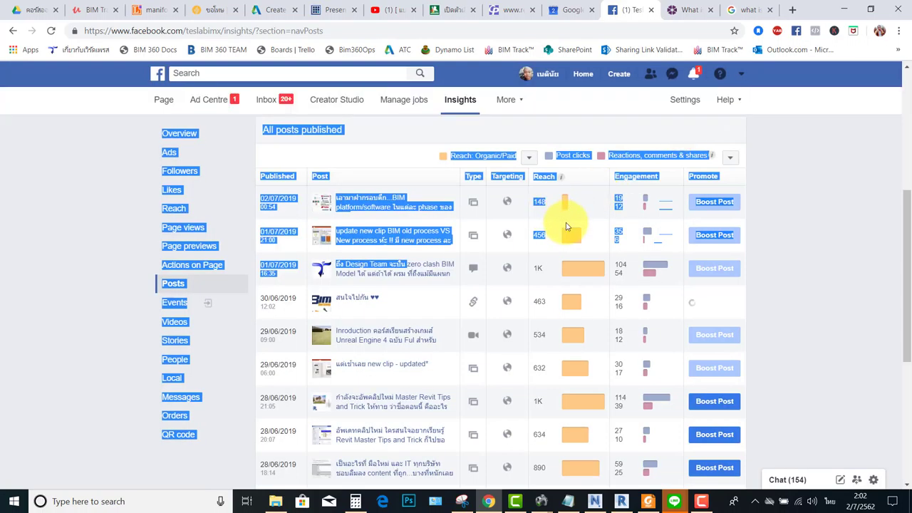
pyautogui.click(609, 266)
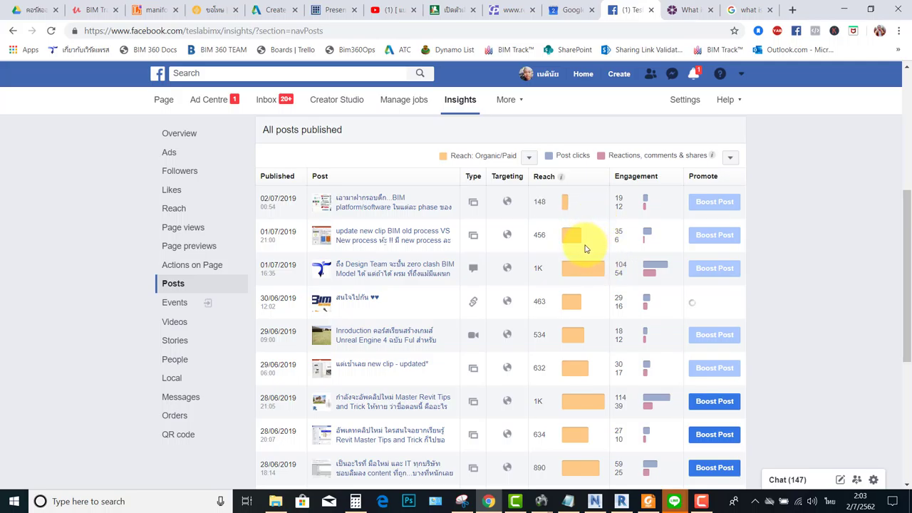
pyautogui.moveTo(581, 281)
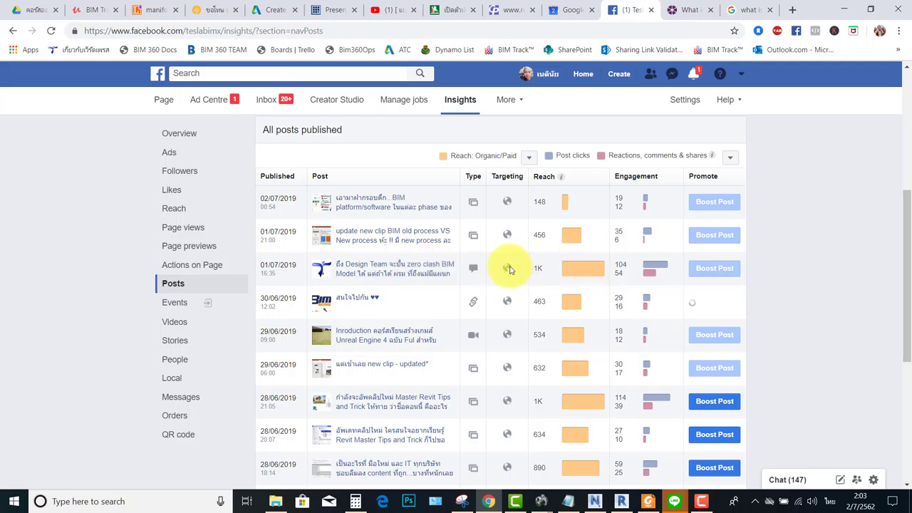
pyautogui.scroll(-1, 539, 264)
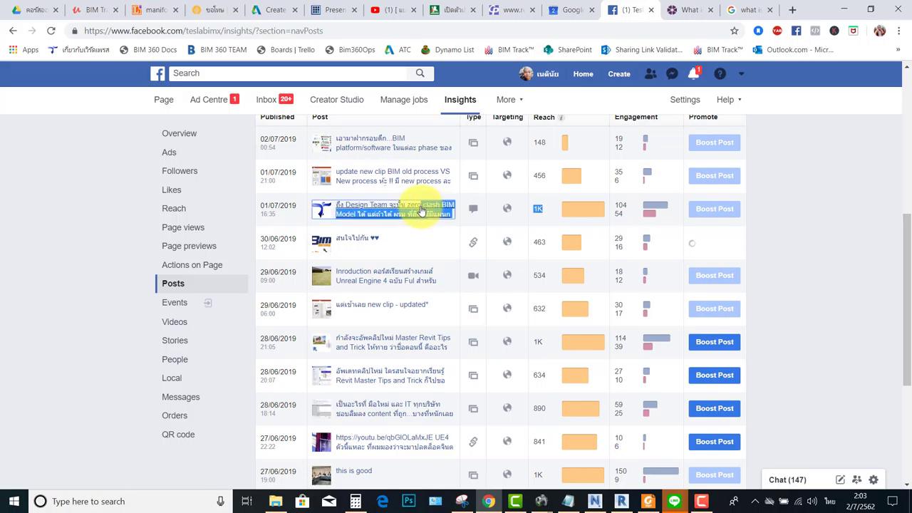
pyautogui.click(421, 211)
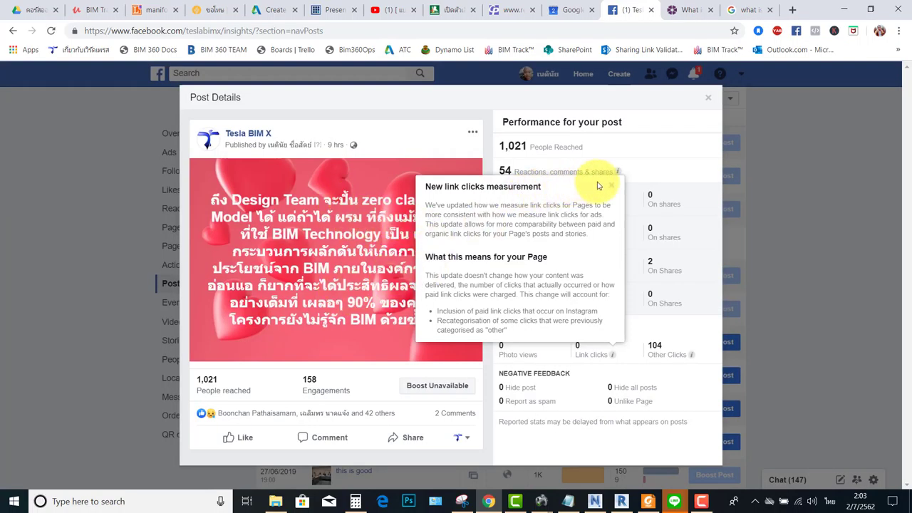
pyautogui.click(611, 186)
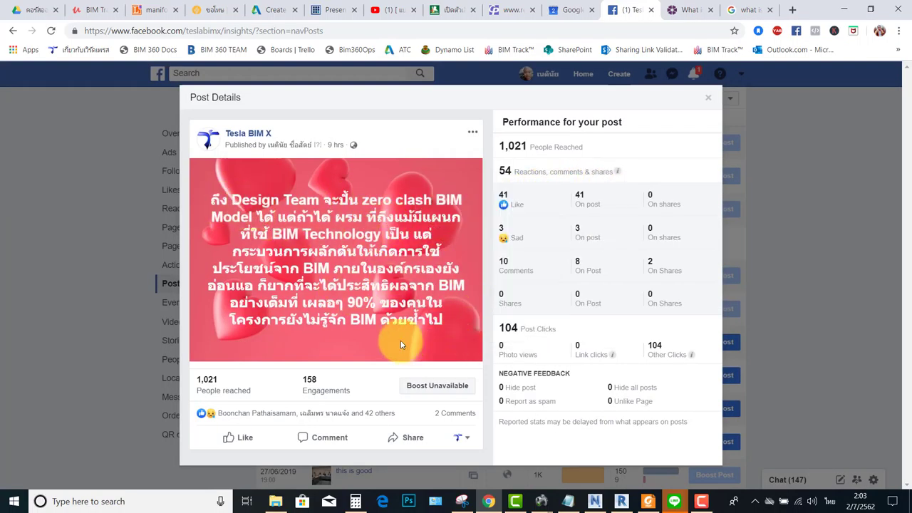
pyautogui.click(709, 101)
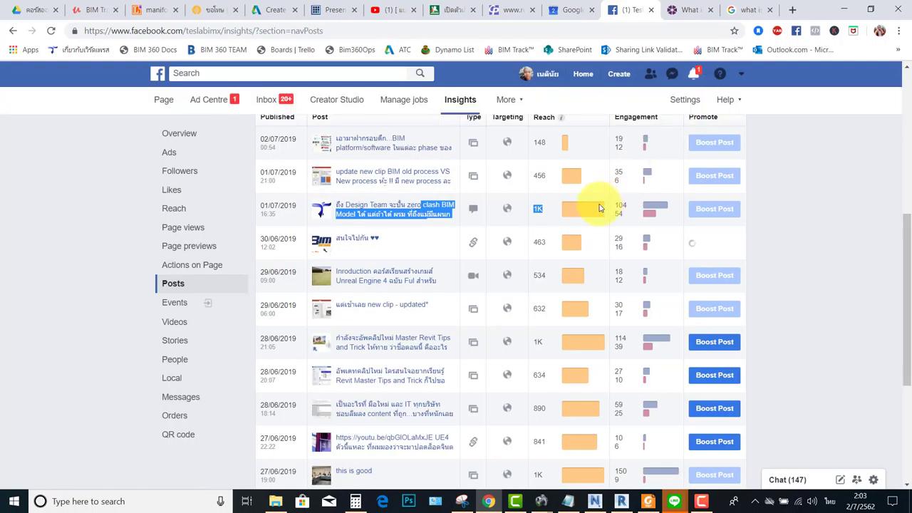
# Review the Master Revit Tips post's details, with 1,019 reach, then close them
pyautogui.scroll(-1, 726, 281)
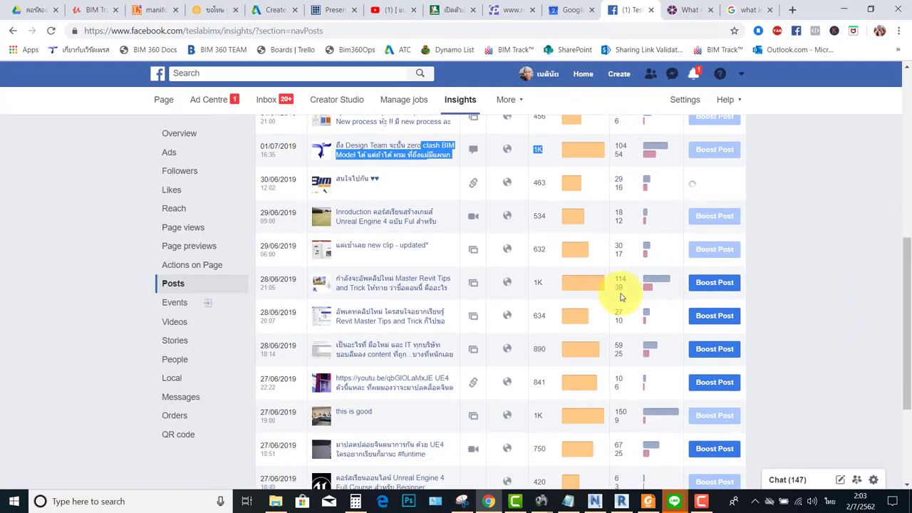
pyautogui.click(410, 288)
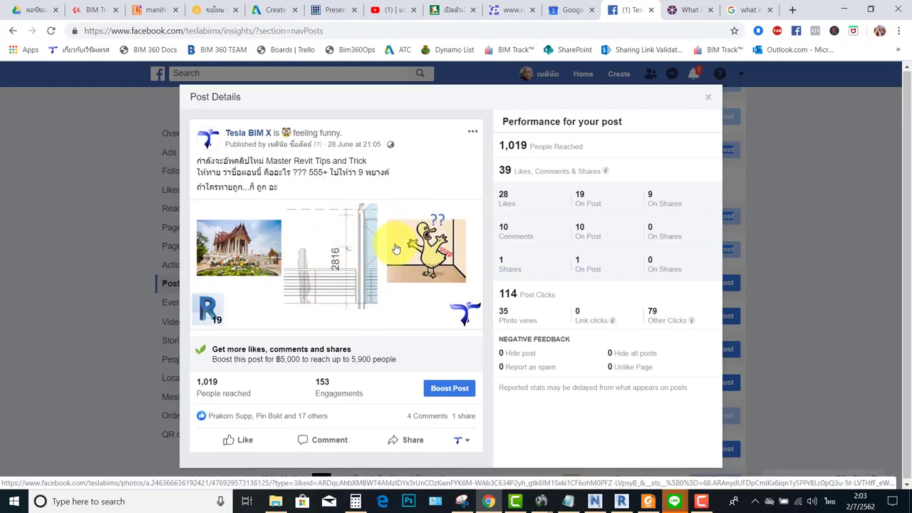
pyautogui.click(708, 99)
# Scroll down the posts table to load older posts back to 22 June 2019
pyautogui.scroll(-1, 576, 264)
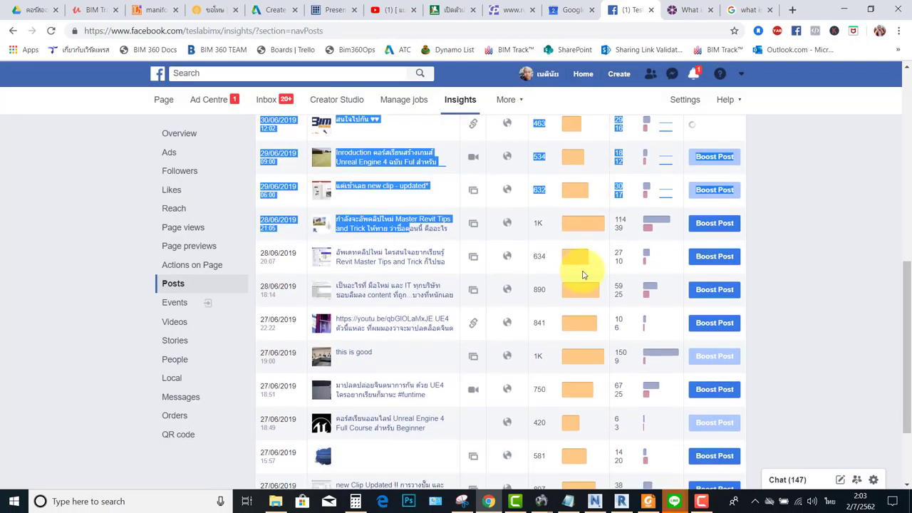
pyautogui.scroll(2, 576, 271)
pyautogui.scroll(-3, 568, 288)
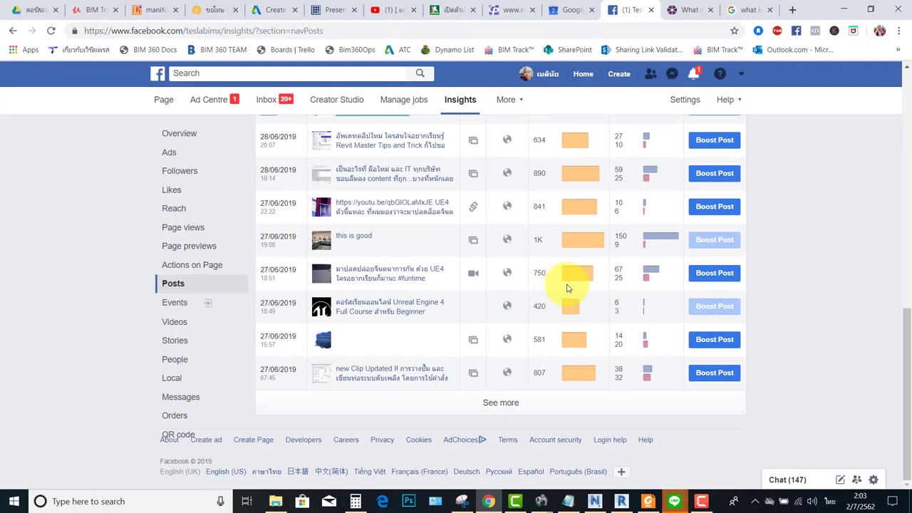
pyautogui.moveTo(581, 308); pyautogui.dragTo(556, 179)
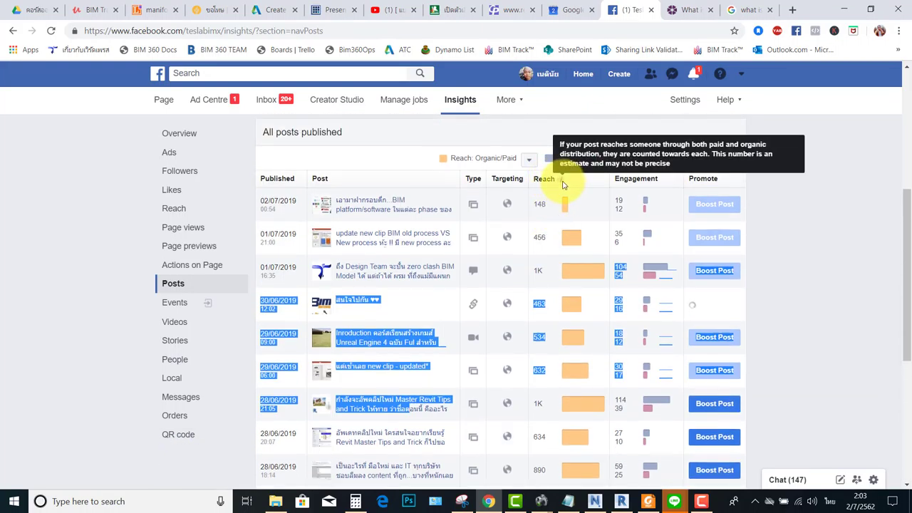
pyautogui.scroll(-3, 581, 241)
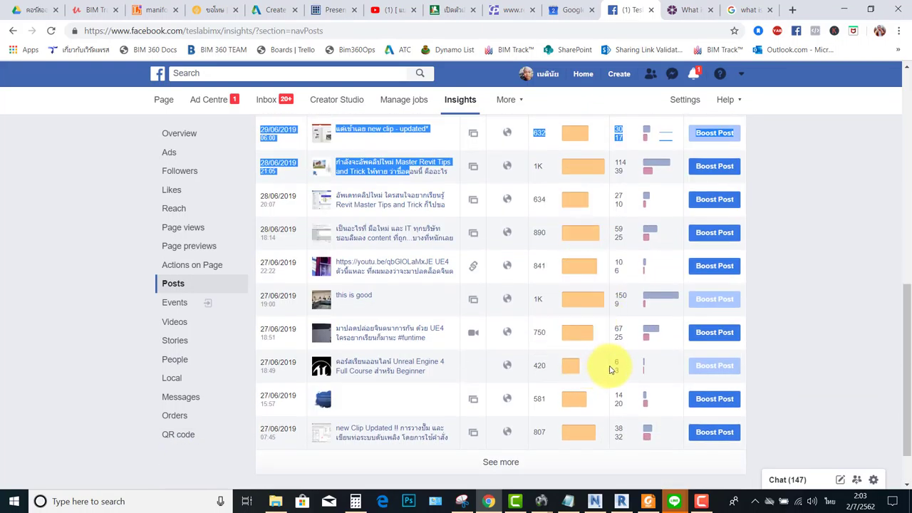
pyautogui.scroll(-1, 584, 366)
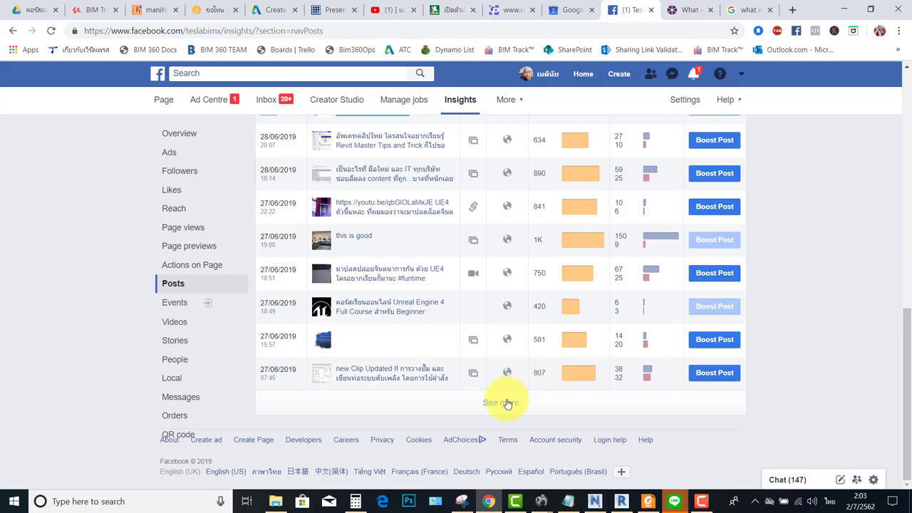
pyautogui.scroll(-2, 570, 292)
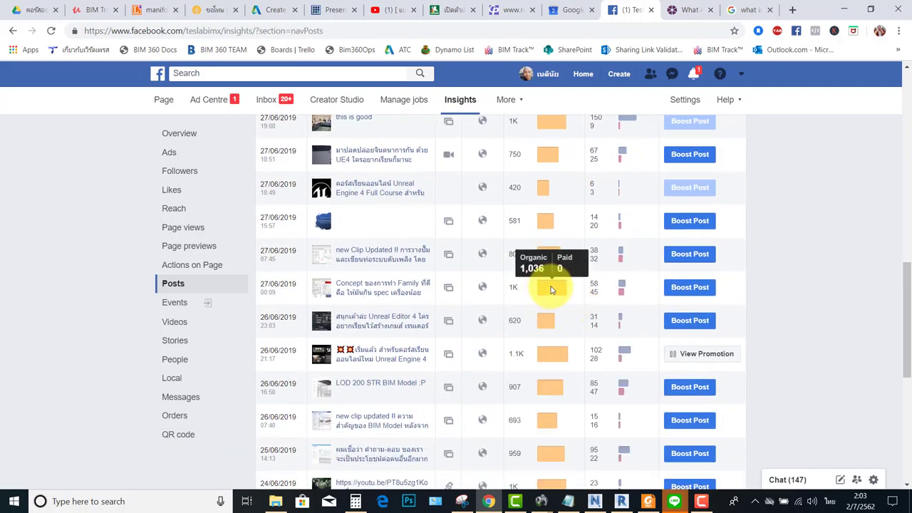
pyautogui.scroll(-2, 574, 253)
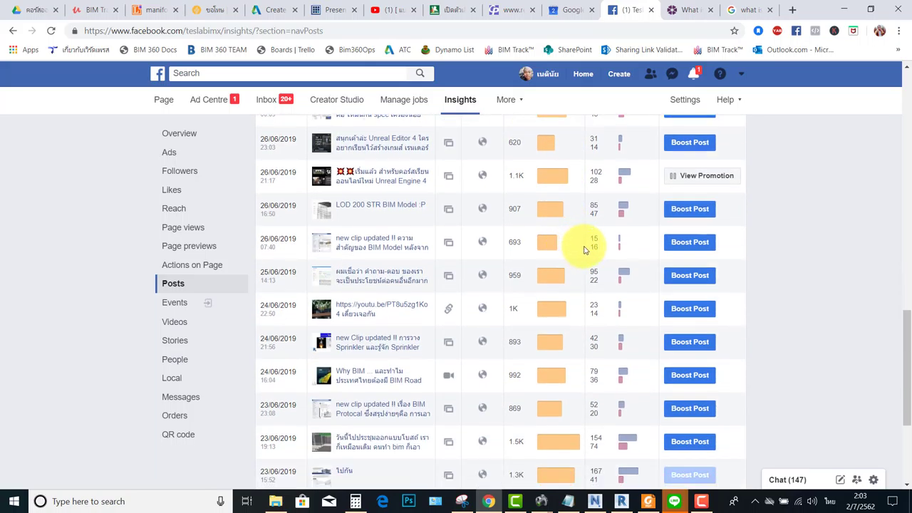
pyautogui.scroll(-2, 574, 251)
pyautogui.scroll(-1, 542, 328)
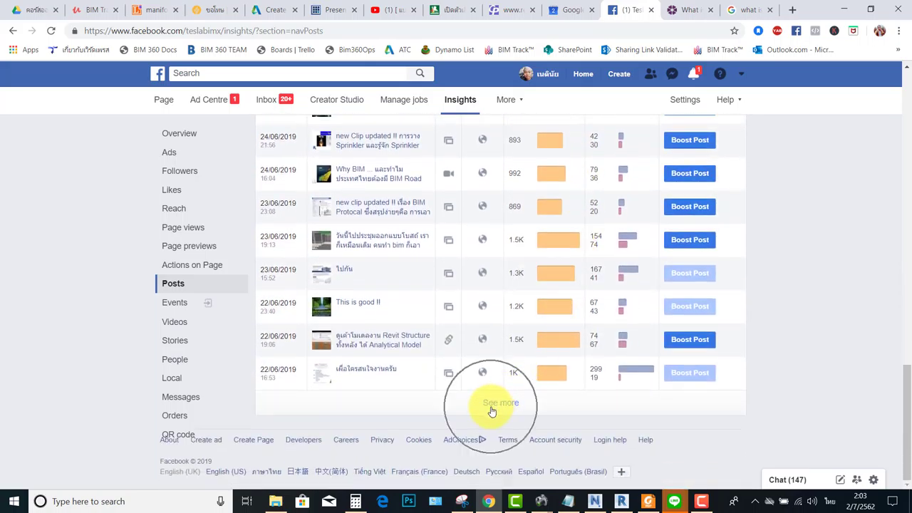
# Scroll back up to the All posts published table header
pyautogui.scroll(8, 437, 207)
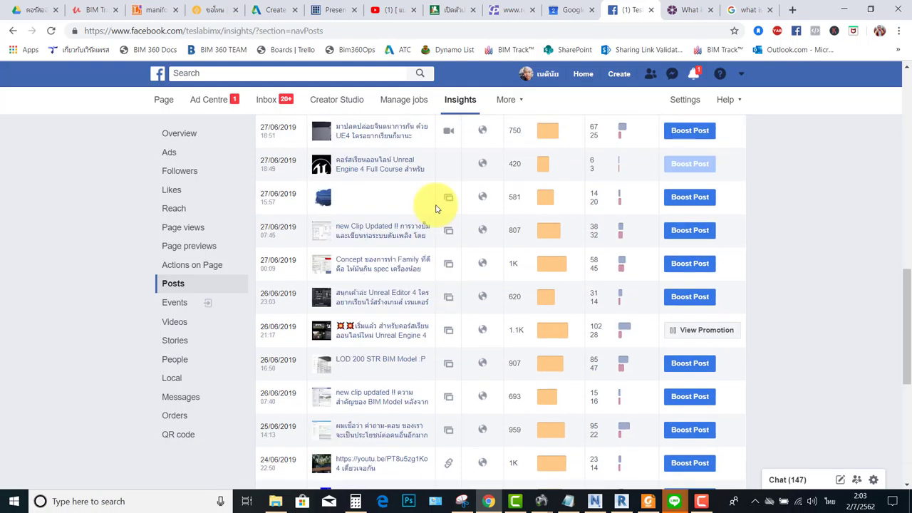
pyautogui.scroll(3, 437, 211)
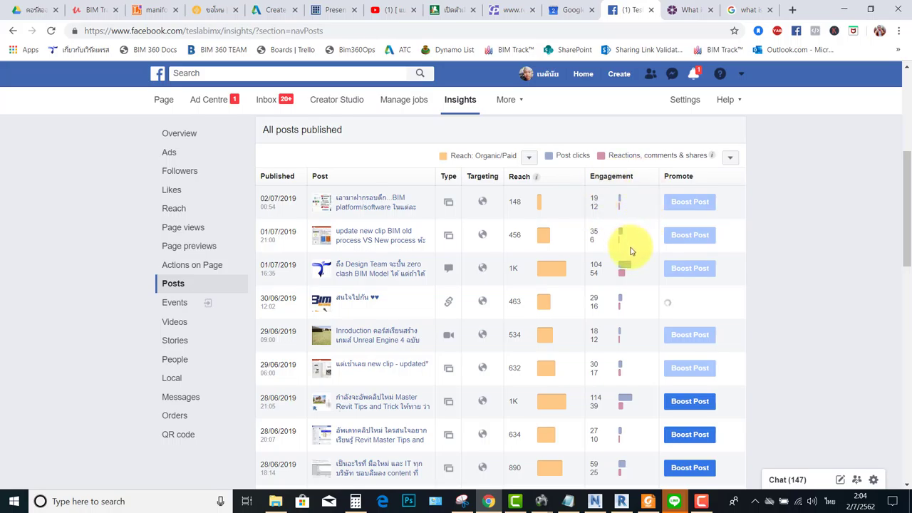
pyautogui.scroll(-1, 630, 250)
pyautogui.scroll(1, 615, 210)
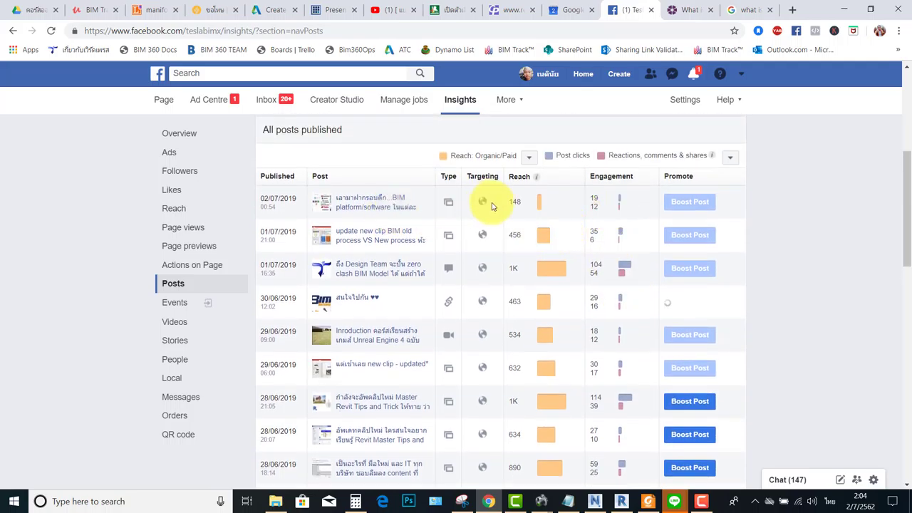
# Open Videos insights and go to Creator Studio's Tesla BIM X home overview
pyautogui.click(198, 320)
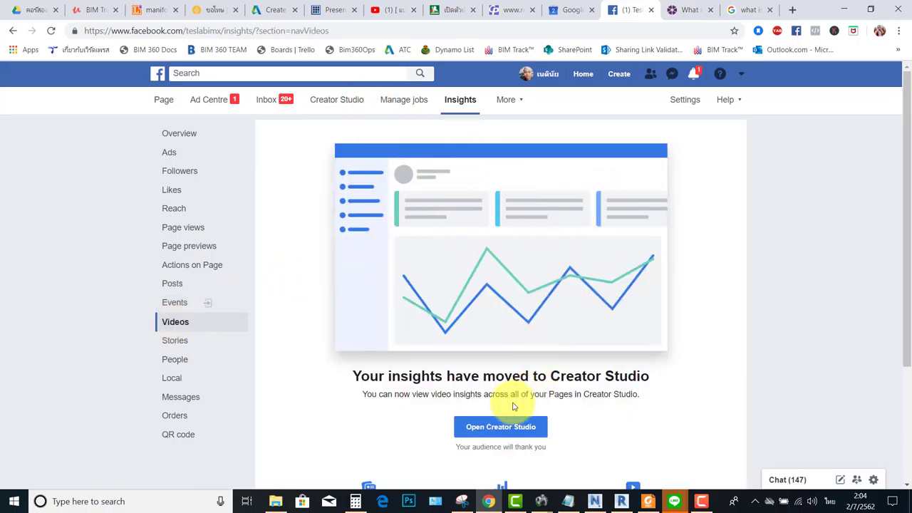
pyautogui.click(335, 103)
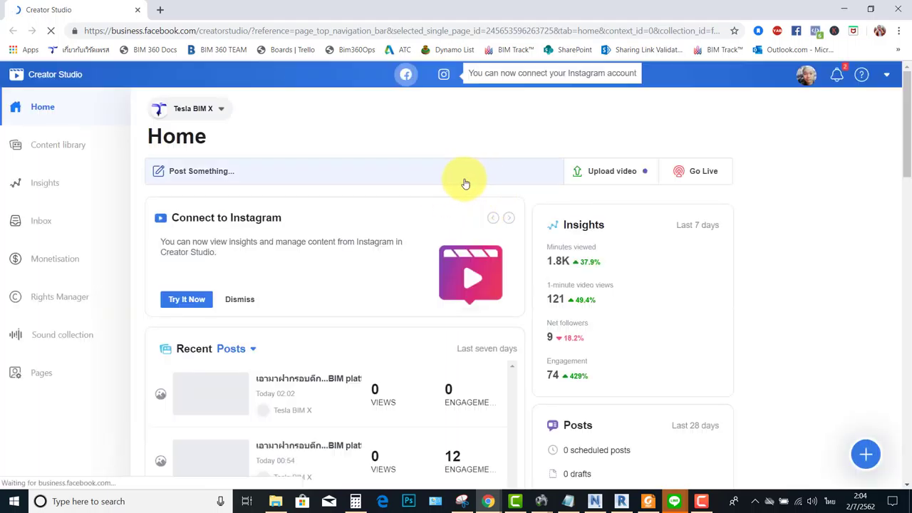
pyautogui.scroll(-2, 457, 168)
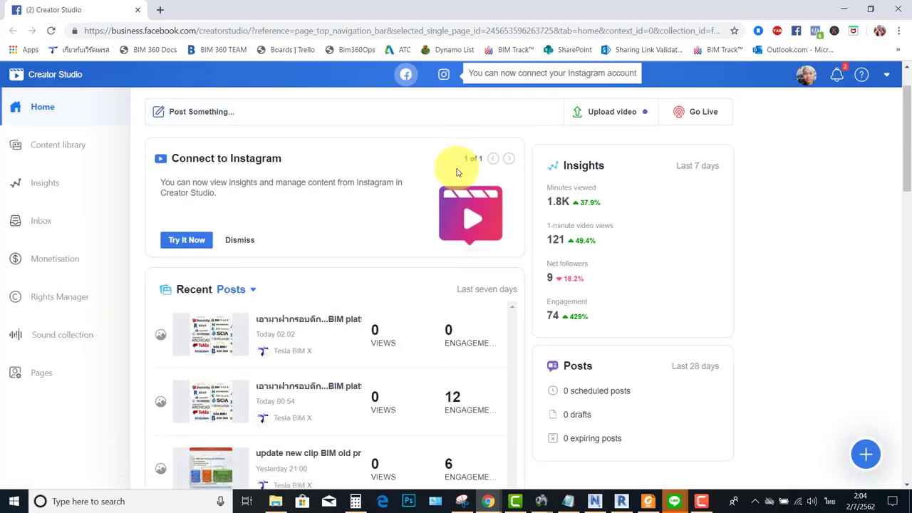
# Return to Creator Studio's Home page, close the window, and open People insights
pyautogui.click(850, 10)
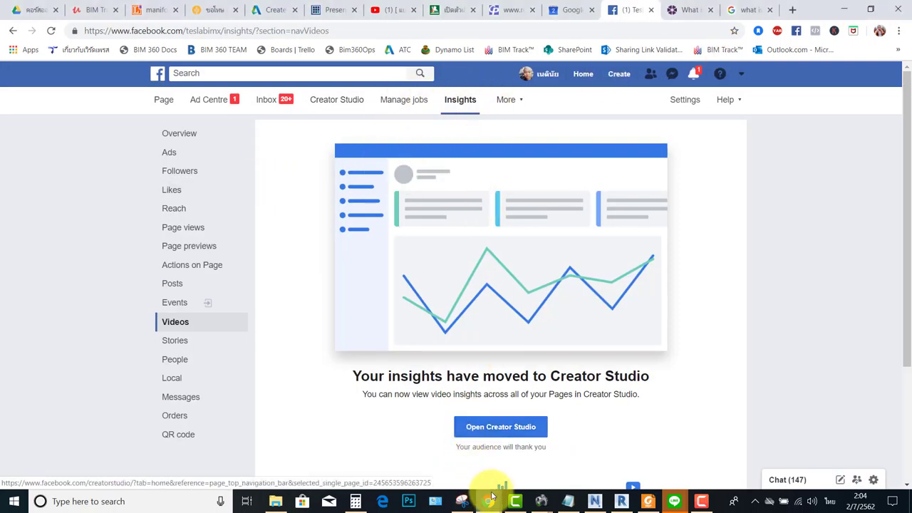
pyautogui.moveTo(489, 499)
pyautogui.click(515, 421)
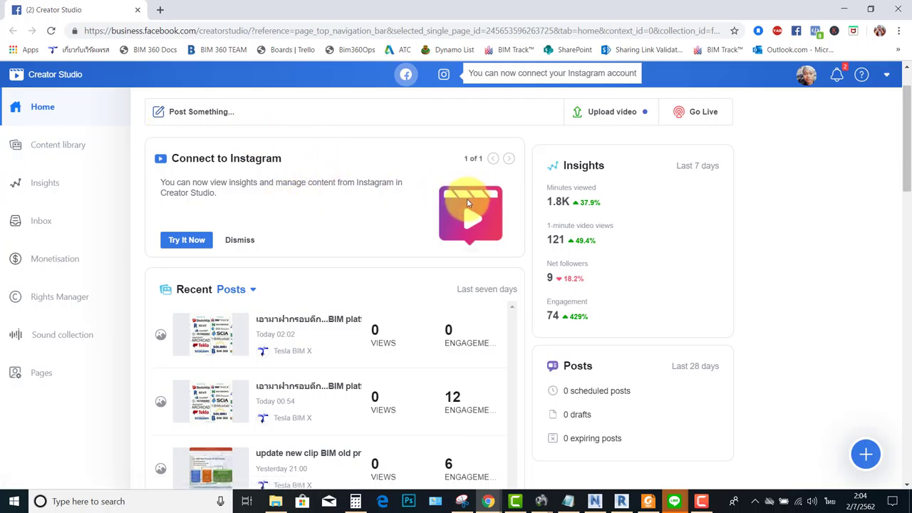
pyautogui.scroll(-2, 399, 204)
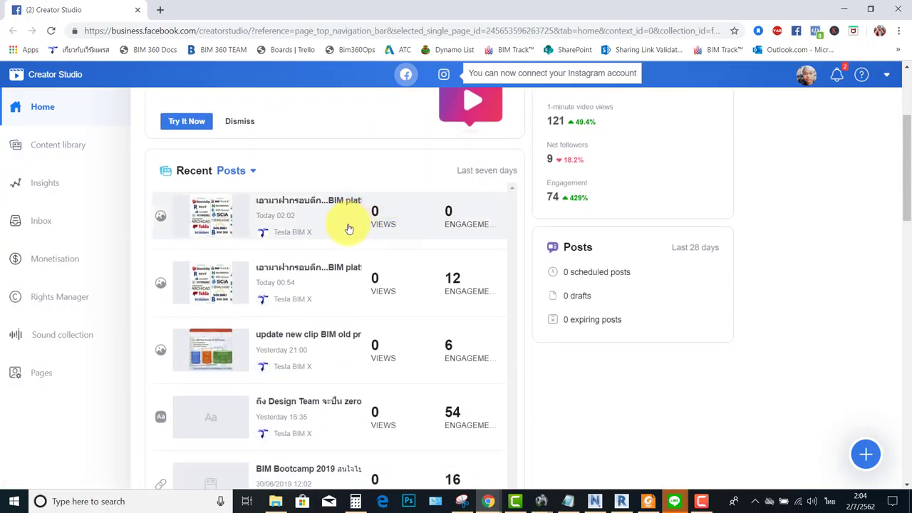
pyautogui.click(25, 114)
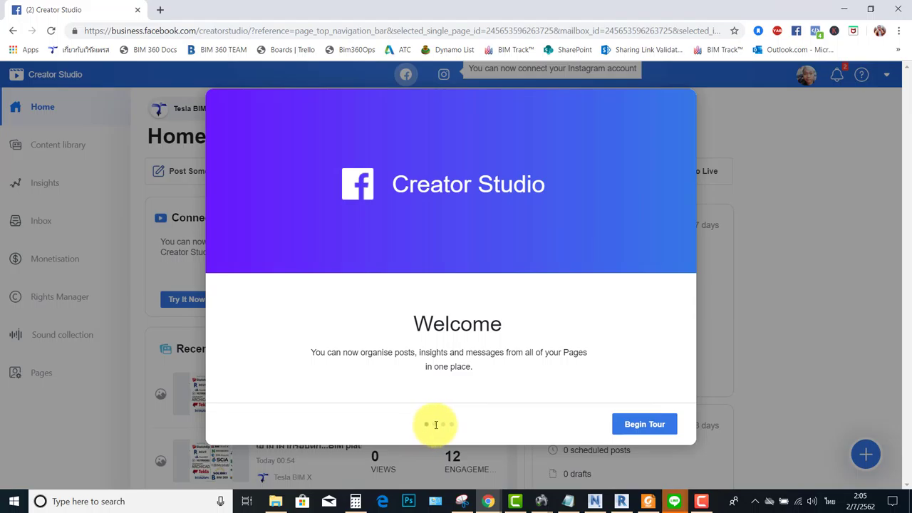
pyautogui.click(898, 10)
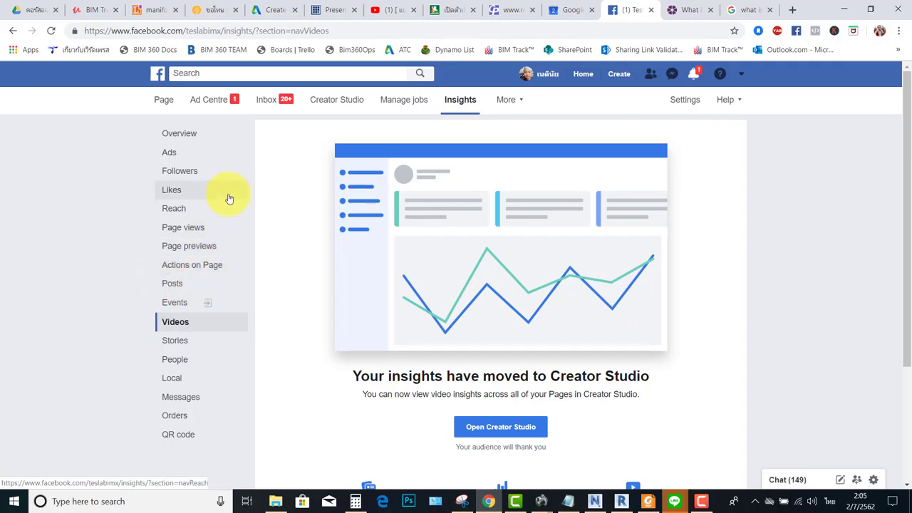
pyautogui.click(185, 364)
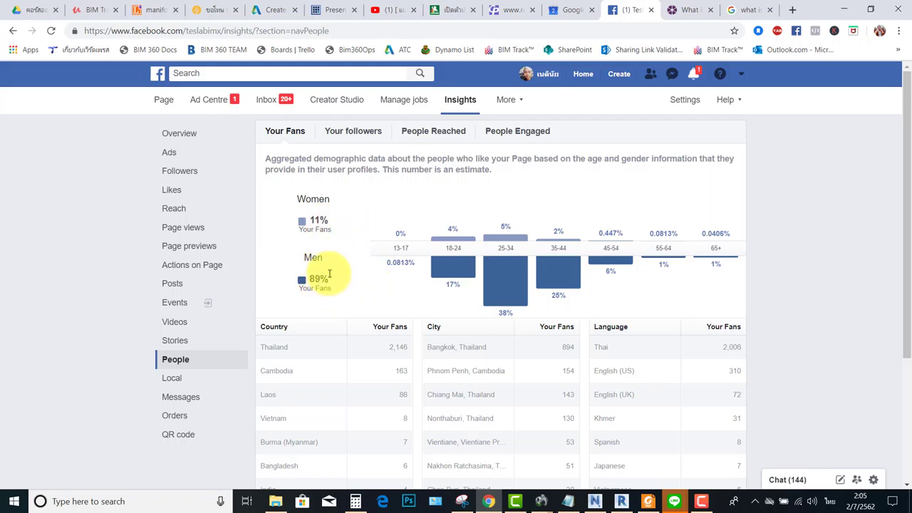
# Review fans by age, country, city (Bangkok 894) and language (Thai 2,006), then view followers
pyautogui.moveTo(596, 287)
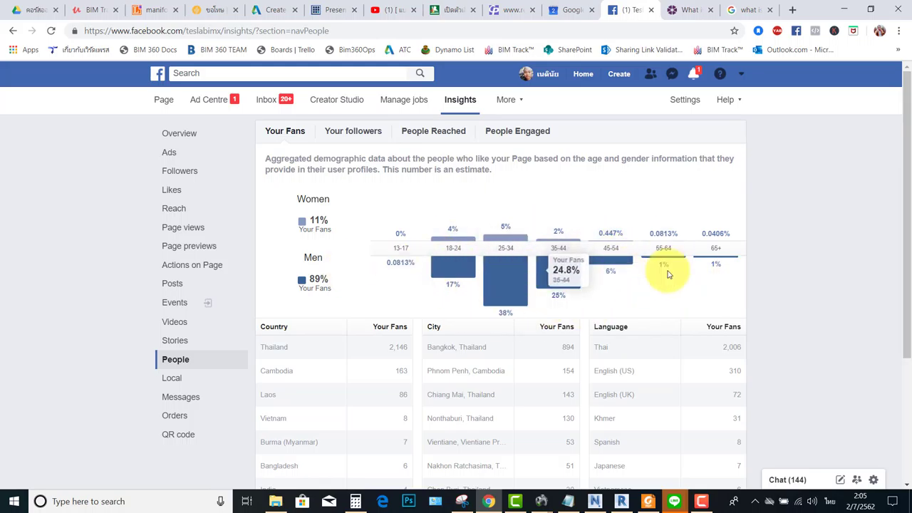
pyautogui.scroll(-1, 722, 250)
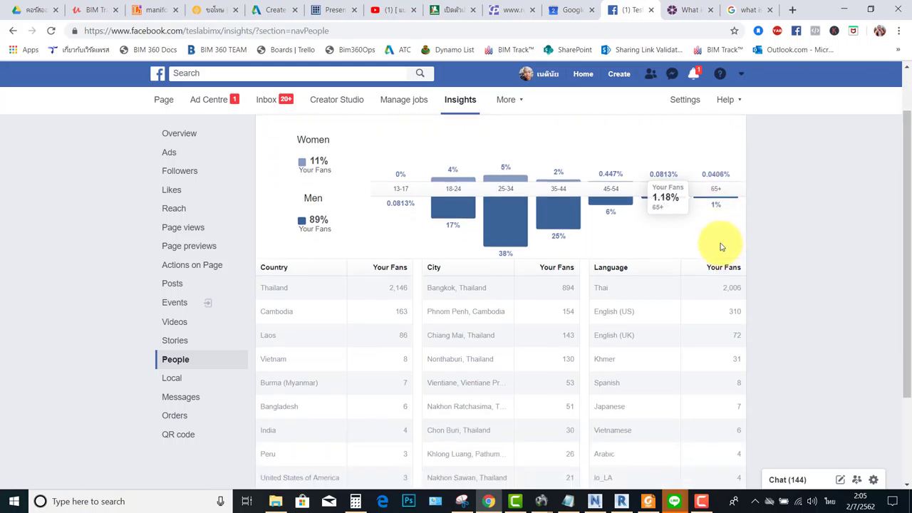
pyautogui.scroll(-1, 407, 238)
pyautogui.scroll(-1, 371, 214)
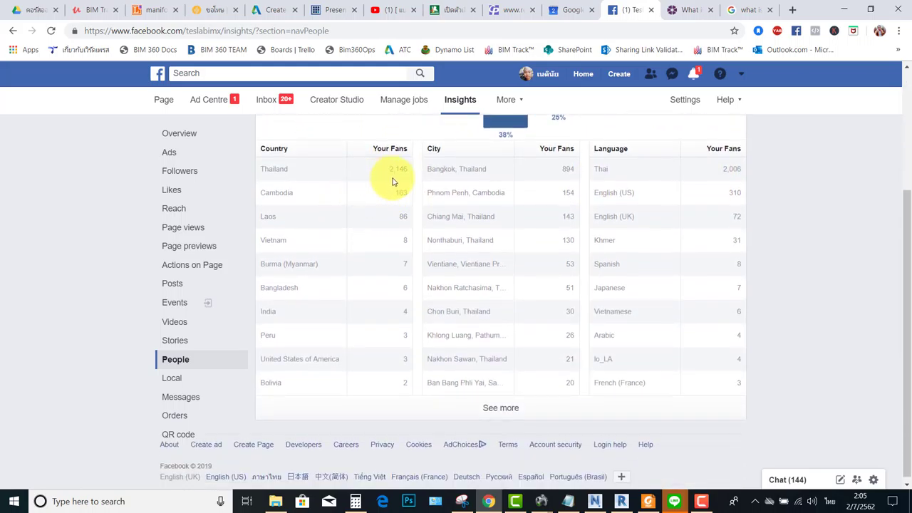
pyautogui.scroll(1, 497, 251)
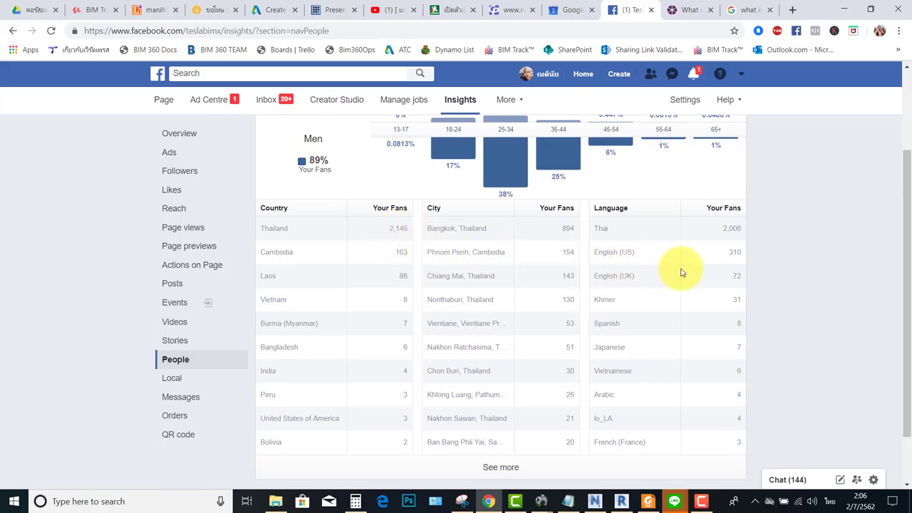
pyautogui.scroll(3, 279, 295)
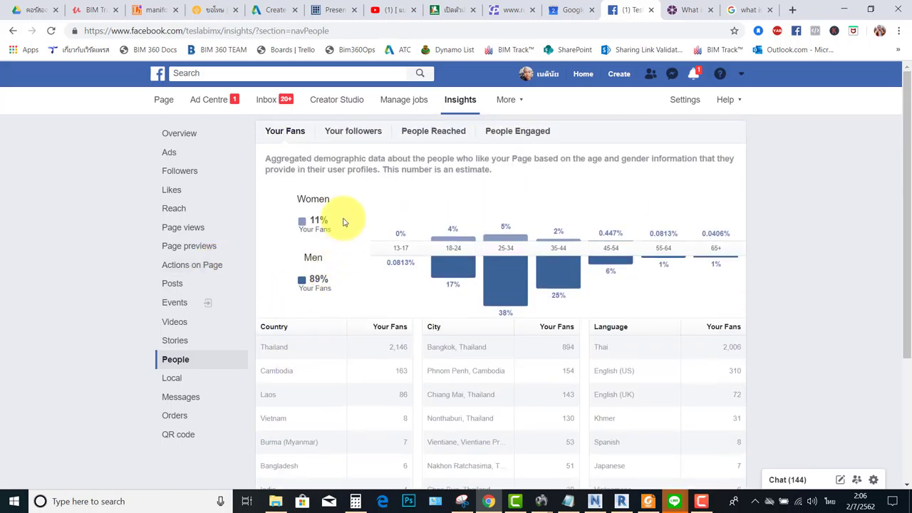
pyautogui.click(351, 134)
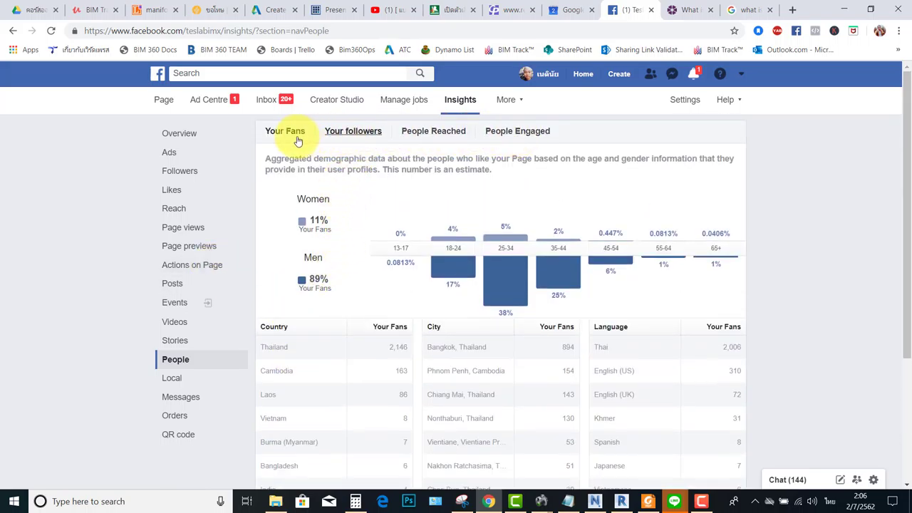
# Compare reached, engaged and follower demographics, ending on Your Fans with Thailand at 2,146
pyautogui.click(432, 132)
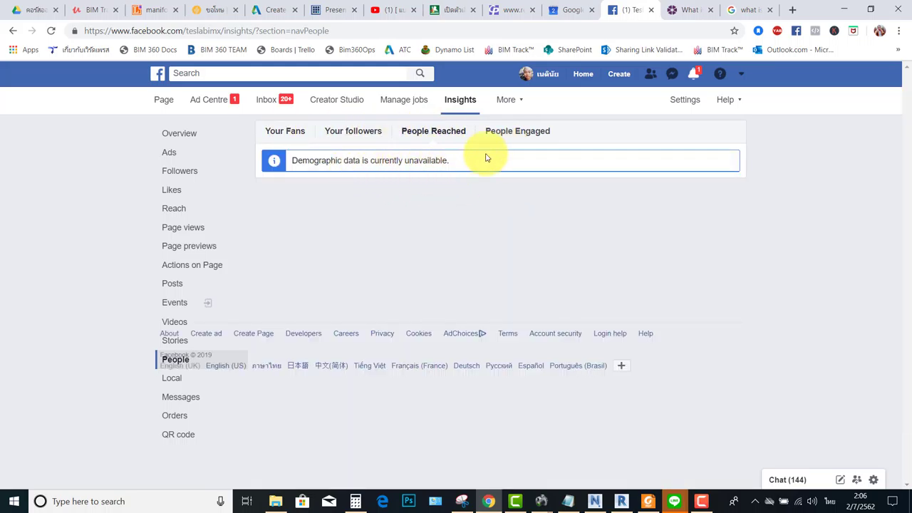
pyautogui.click(521, 132)
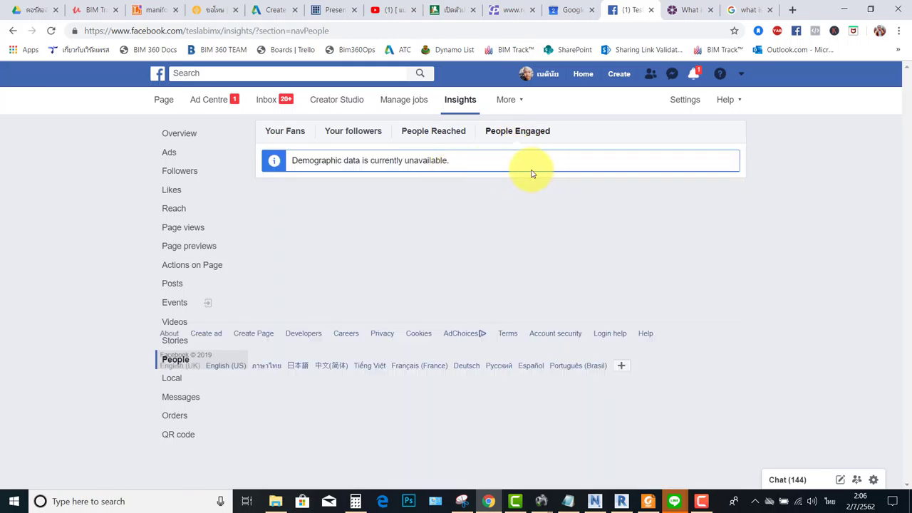
pyautogui.click(356, 130)
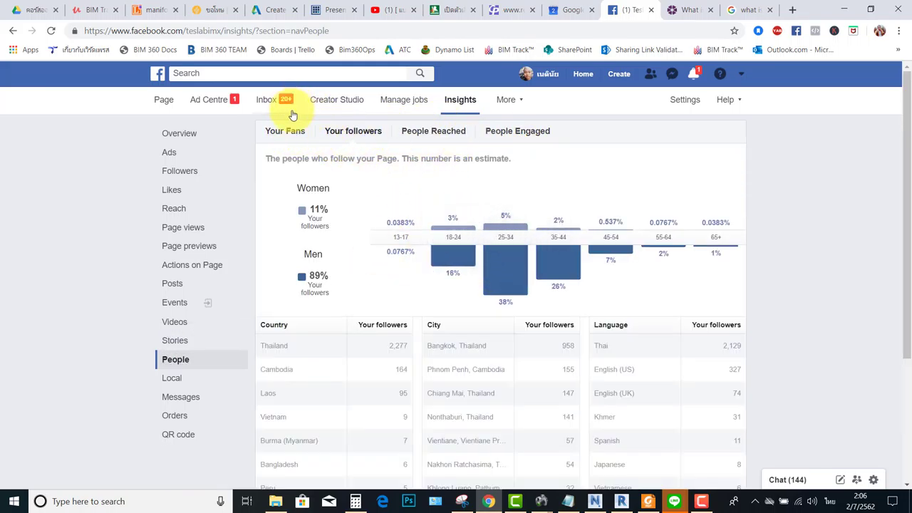
pyautogui.click(285, 132)
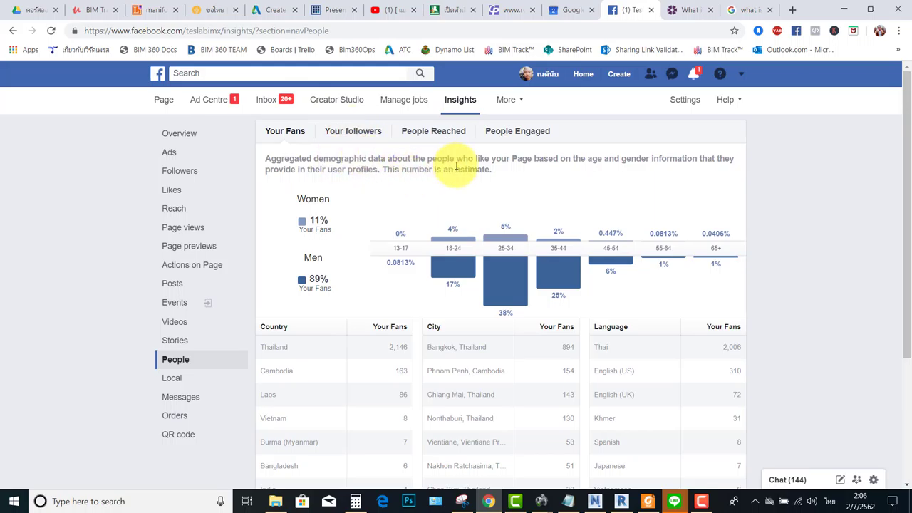
pyautogui.click(355, 131)
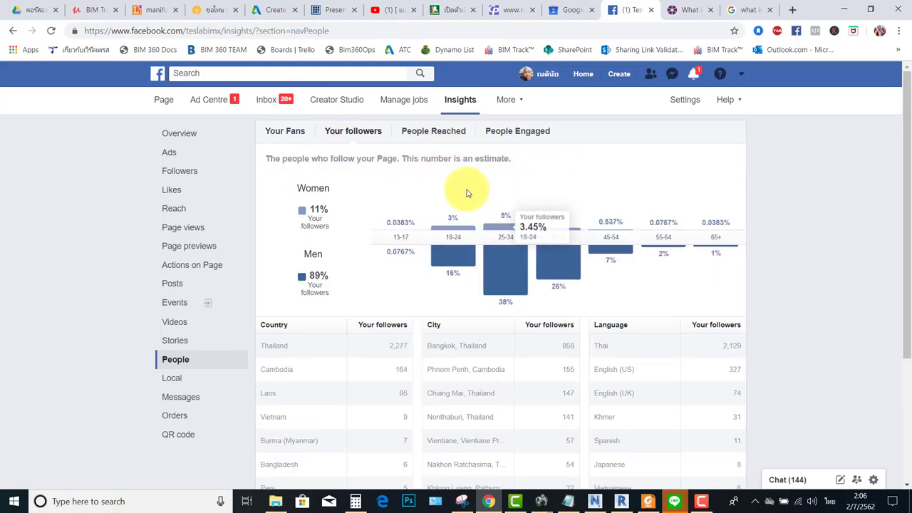
pyautogui.click(277, 128)
pyautogui.scroll(-1, 191, 227)
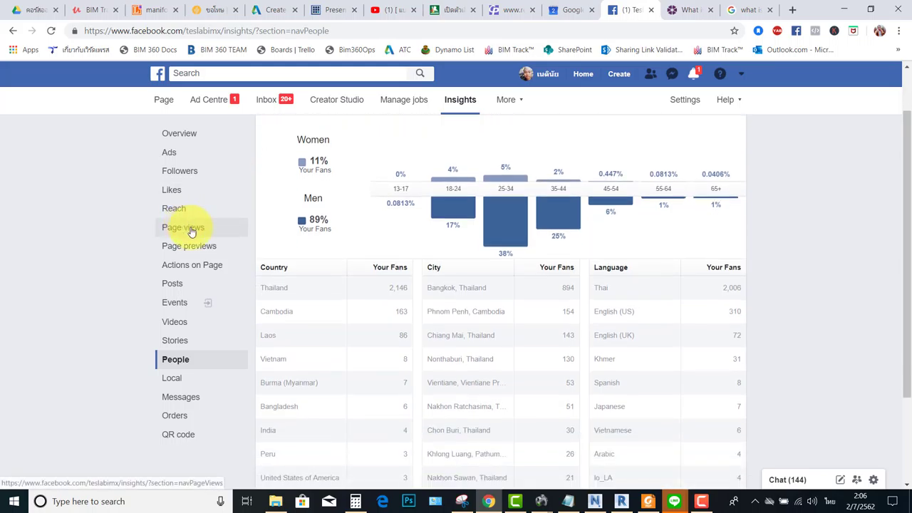
# Show Messages insights for the Last 14 days (543 messaging connections), then open Orders insights
pyautogui.click(189, 397)
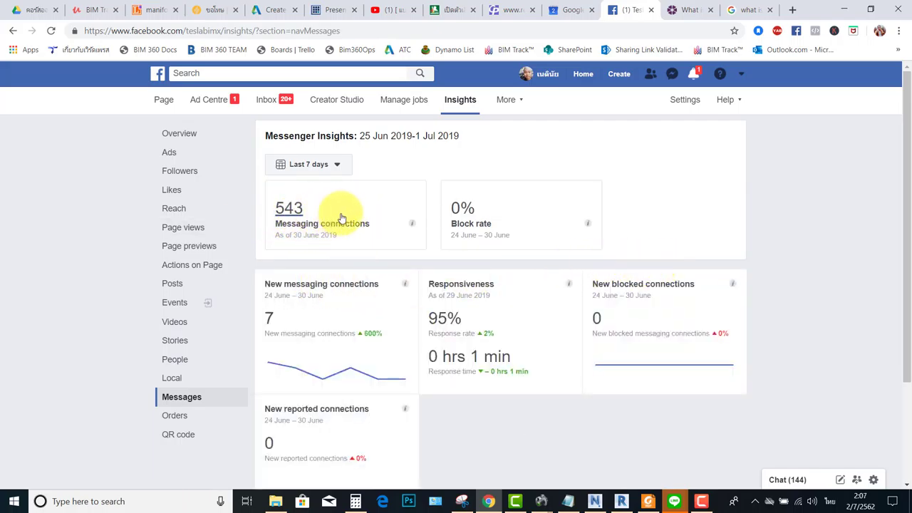
pyautogui.scroll(-1, 492, 163)
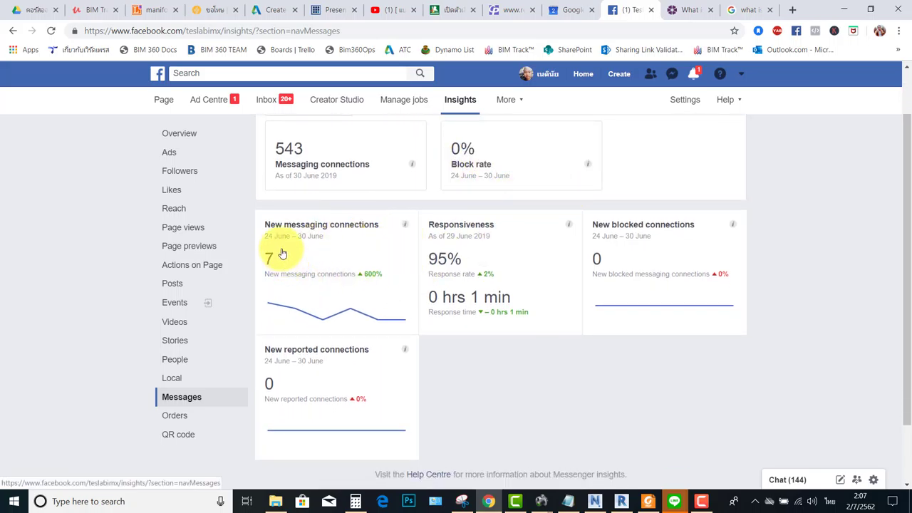
pyautogui.scroll(1, 316, 247)
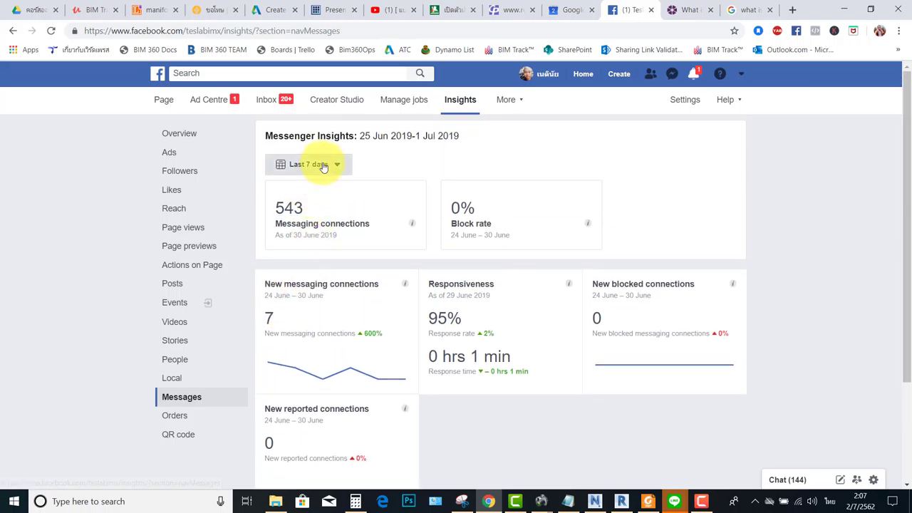
pyautogui.click(316, 164)
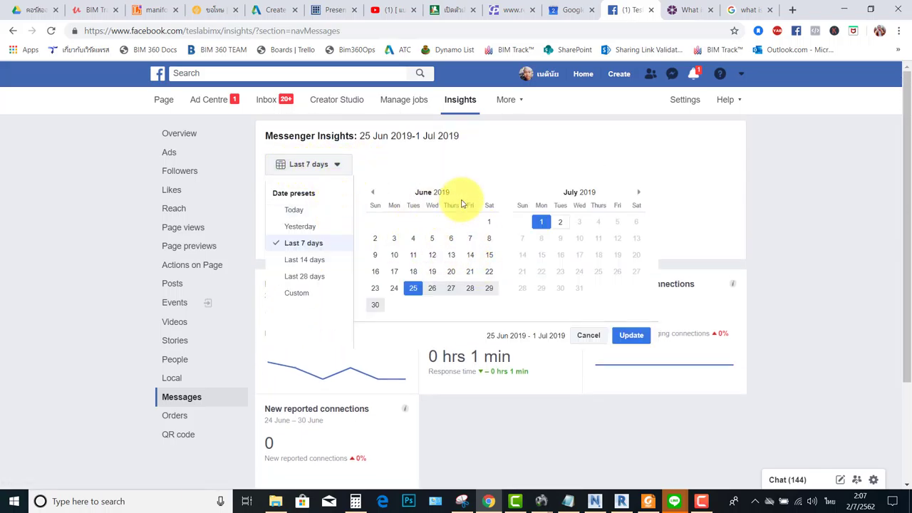
pyautogui.click(313, 261)
pyautogui.scroll(-1, 382, 275)
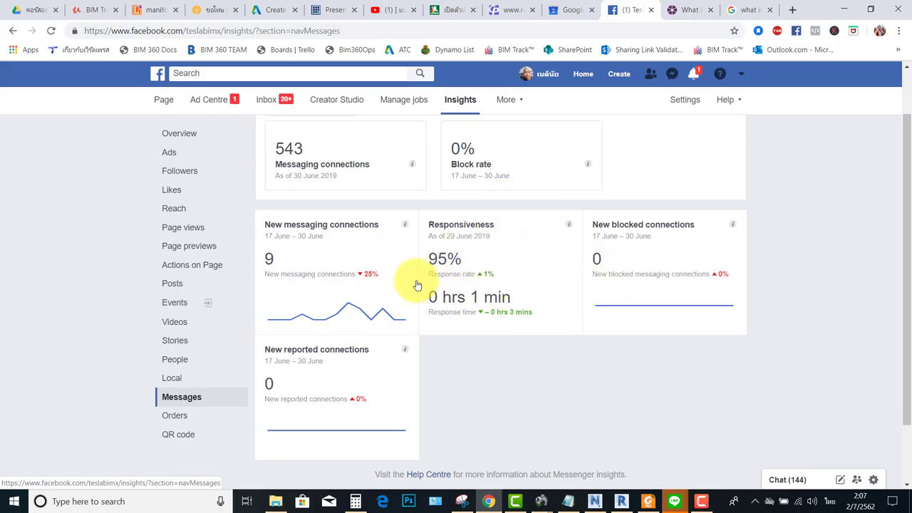
pyautogui.click(193, 416)
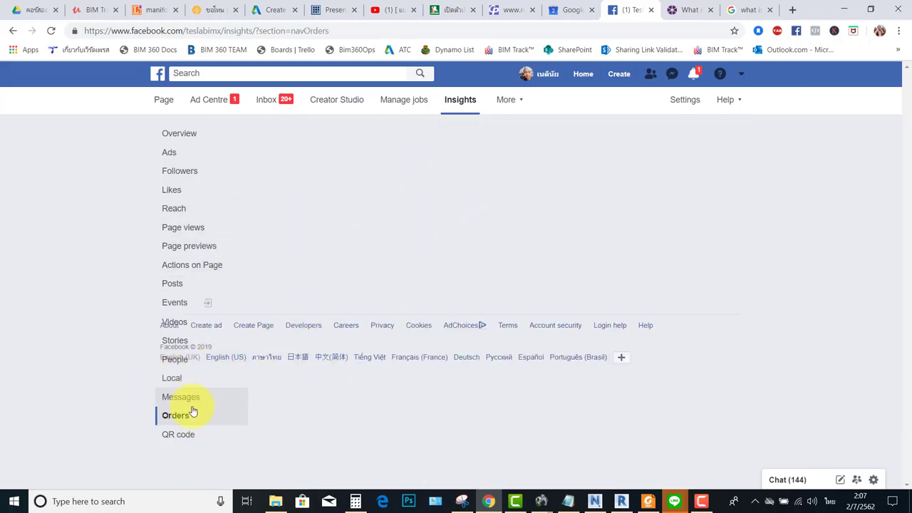
# Open QR code insights, then go to the Tesla BIM X Page's Publishing Tools
pyautogui.click(185, 446)
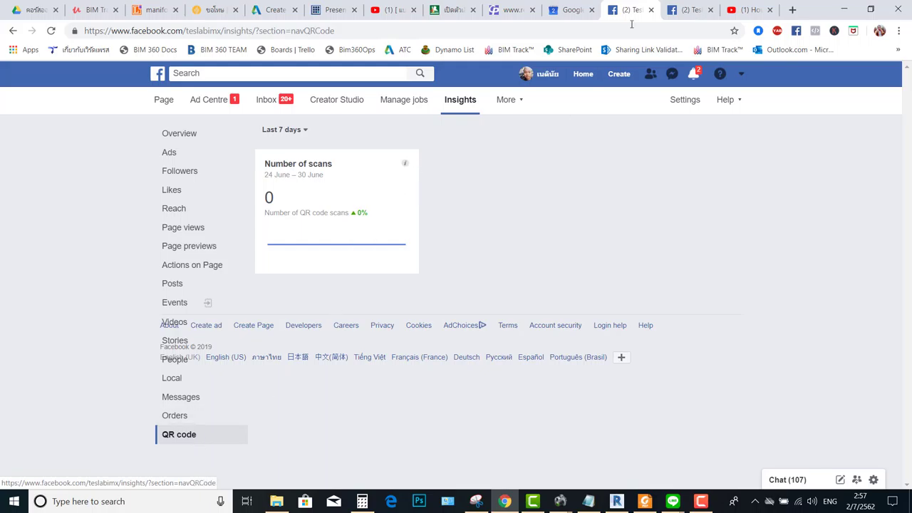
pyautogui.click(690, 10)
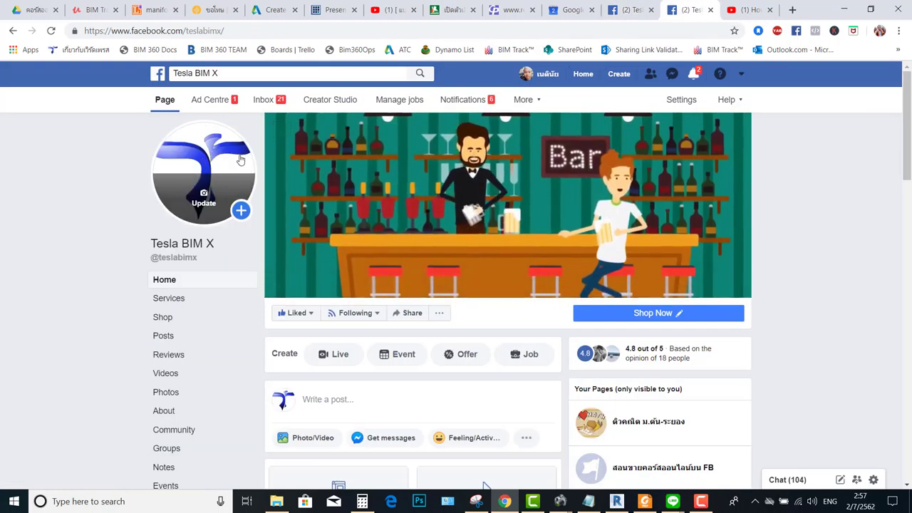
pyautogui.click(536, 100)
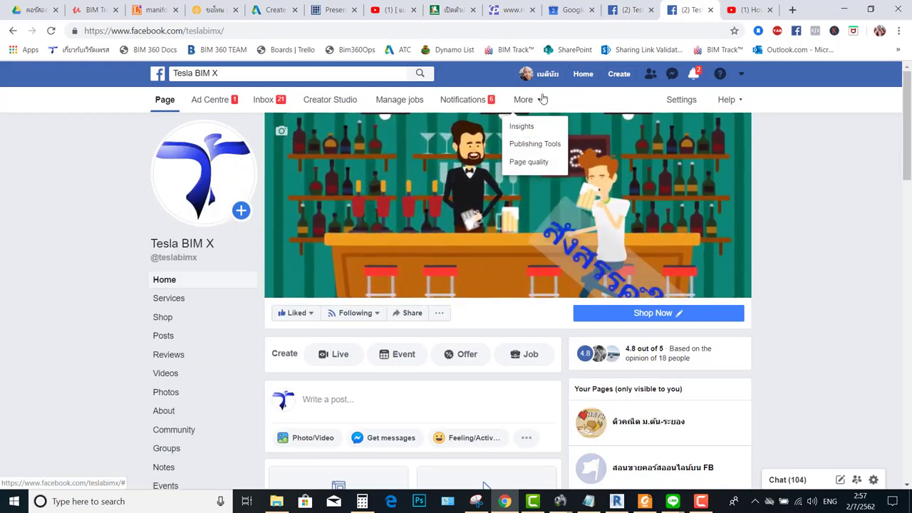
pyautogui.click(536, 145)
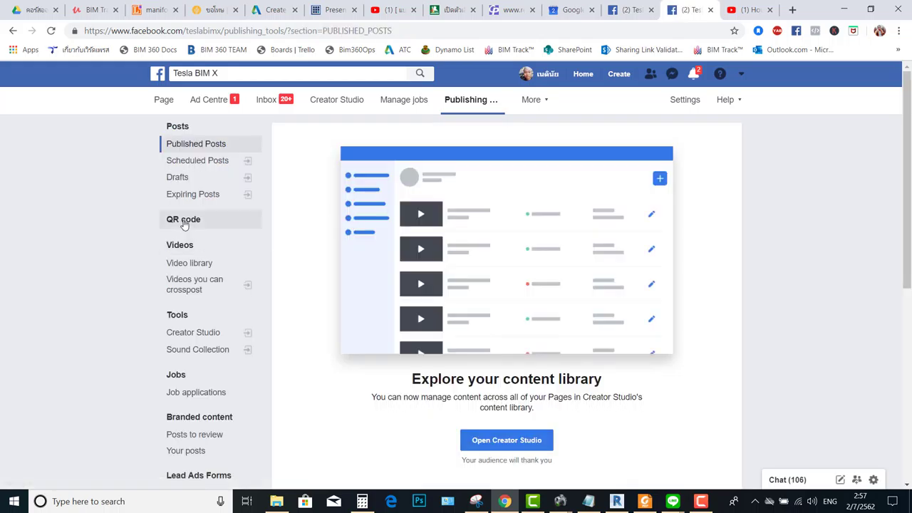
# Open the Page QR Code settings and toggle the Check in scan option
pyautogui.click(189, 221)
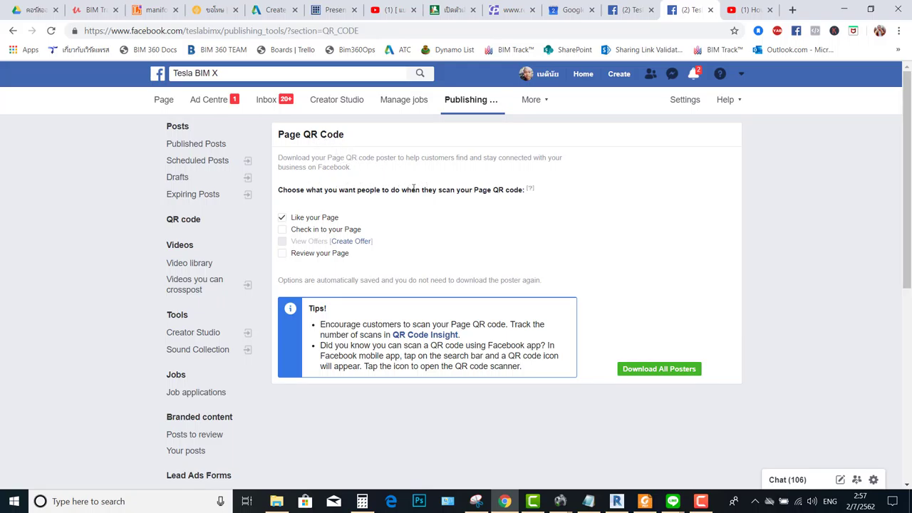
pyautogui.click(283, 230)
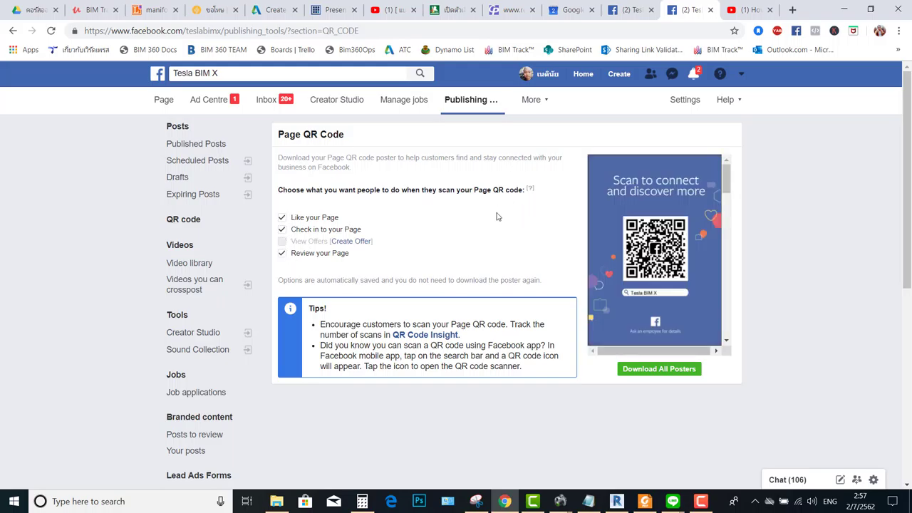
pyautogui.click(282, 230)
# Turn off the Review your Page scan option and start paging through Tesla_BIM_X_poster.pdf
pyautogui.click(321, 253)
pyautogui.scroll(-2, 690, 344)
pyautogui.scroll(2, 690, 279)
pyautogui.keyDown('ctrl'); pyautogui.scroll(-2, 471, 258); pyautogui.keyUp('ctrl')
pyautogui.scroll(-2, 470, 258)
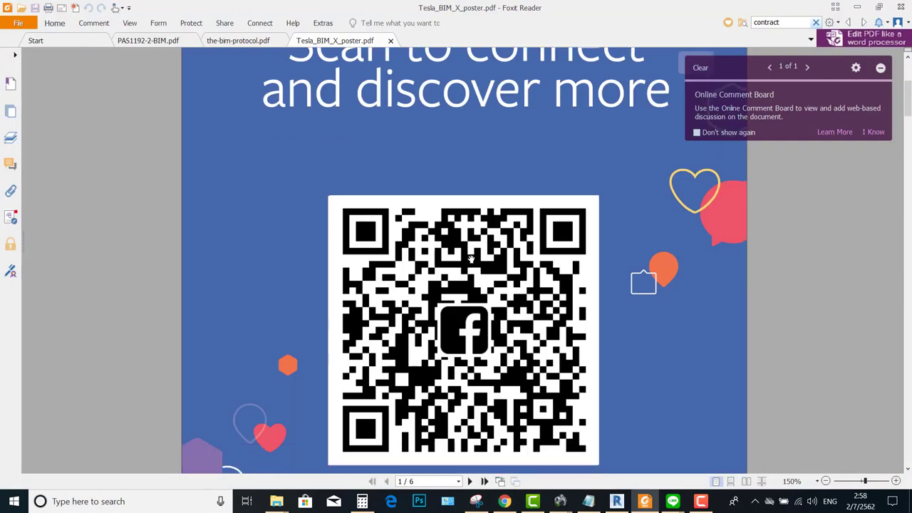
pyautogui.scroll(-3, 470, 258)
pyautogui.scroll(-5, 470, 258)
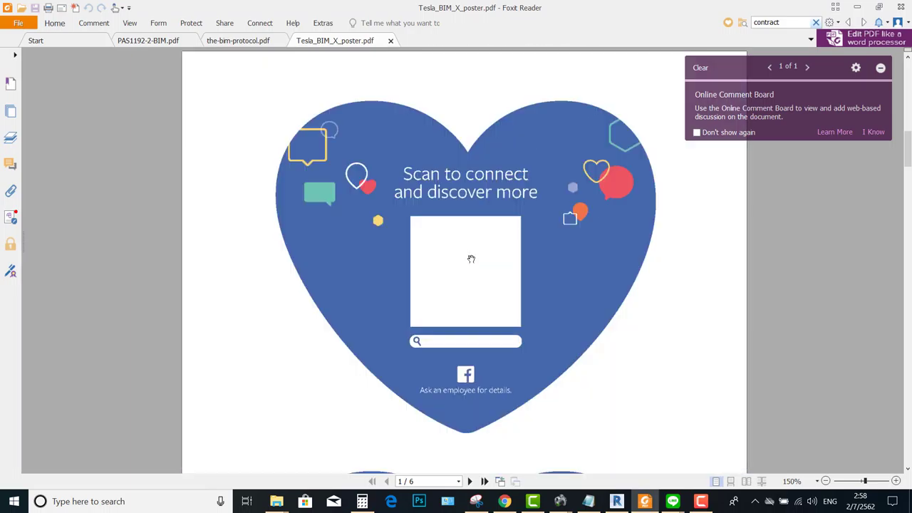
pyautogui.scroll(-1, 471, 258)
# Scroll through the remaining poster pages, then minimize the PDF and Downloads windows
pyautogui.scroll(-2, 470, 258)
pyautogui.scroll(-3, 499, 266)
pyautogui.keyDown('ctrl'); pyautogui.scroll(-2, 502, 265); pyautogui.keyUp('ctrl')
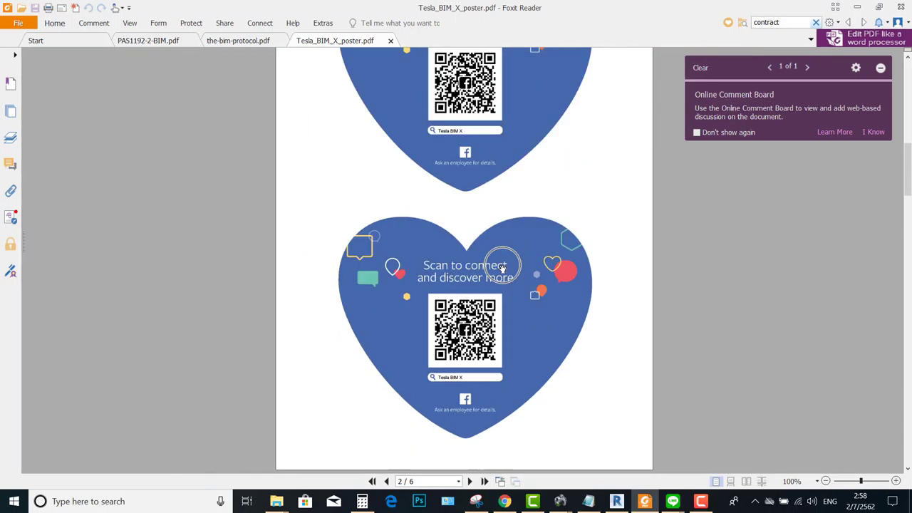
pyautogui.scroll(-5, 499, 271)
pyautogui.scroll(-1, 499, 270)
pyautogui.scroll(-3, 499, 270)
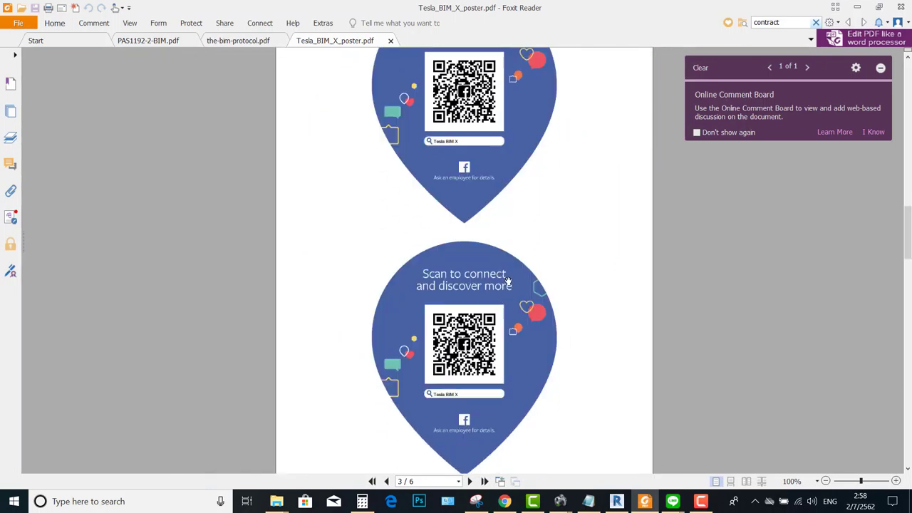
pyautogui.click(858, 6)
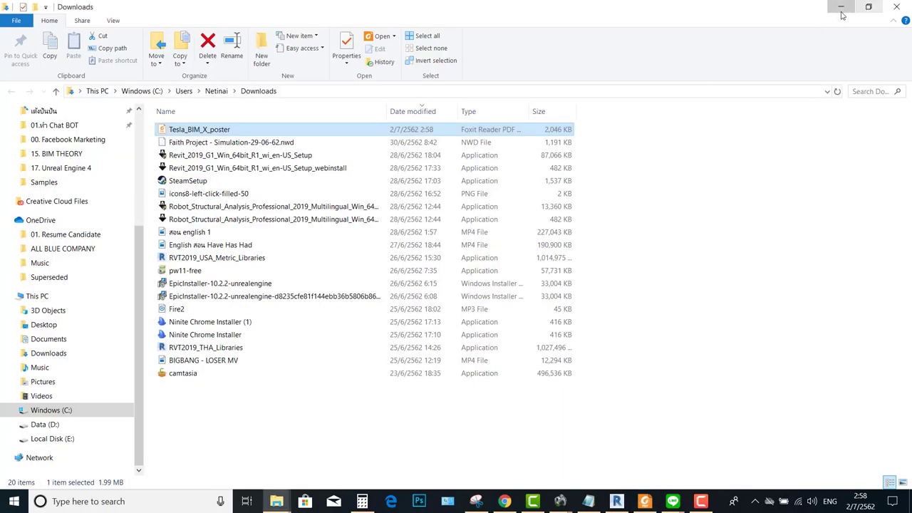
pyautogui.click(841, 7)
# Switch back to the Tesla BIM X Insights overview showing 204 Page views and 13,761 post reach
pyautogui.click(615, 8)
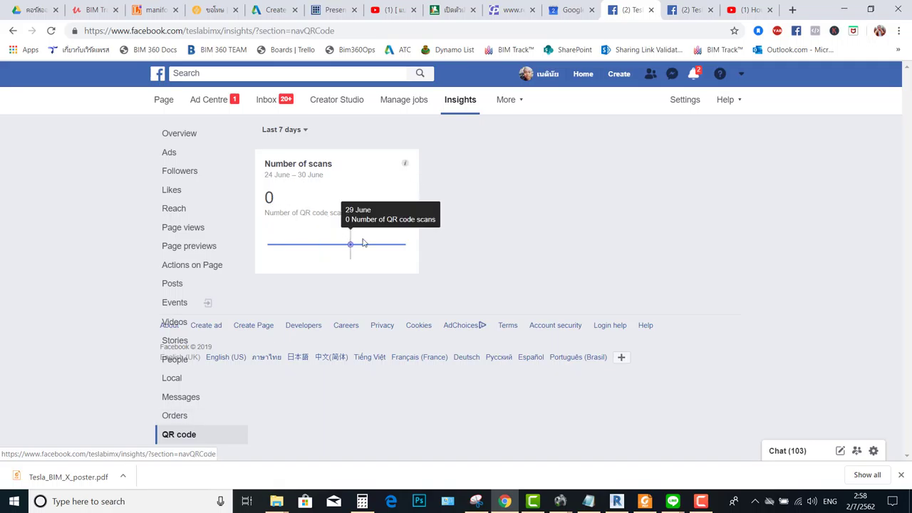
pyautogui.moveTo(365, 221)
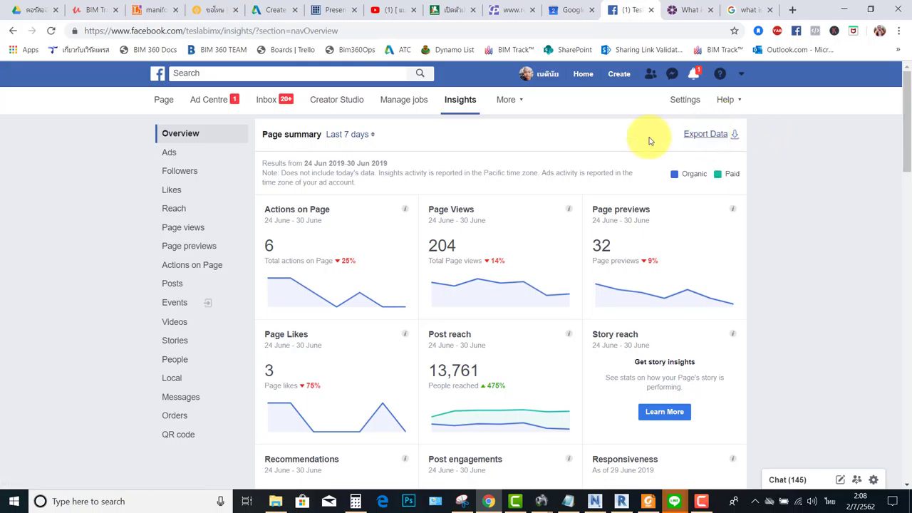
pyautogui.click(714, 136)
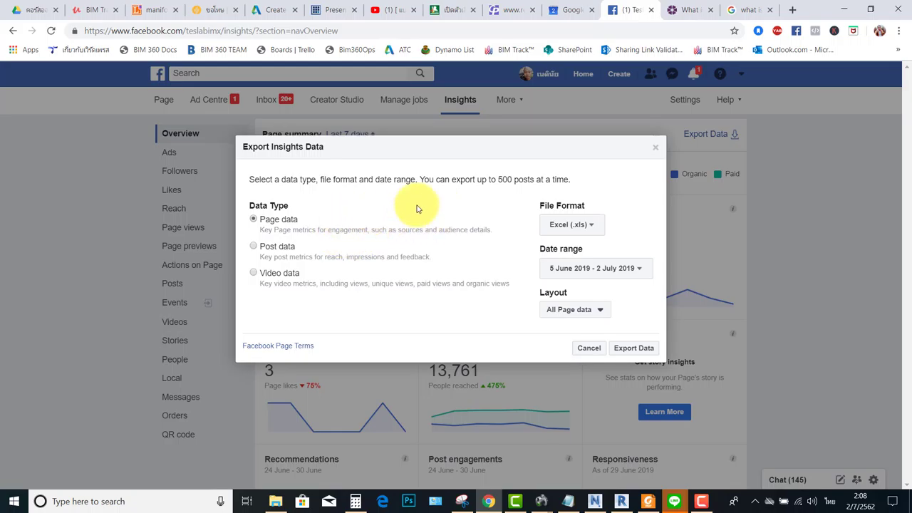
pyautogui.click(656, 151)
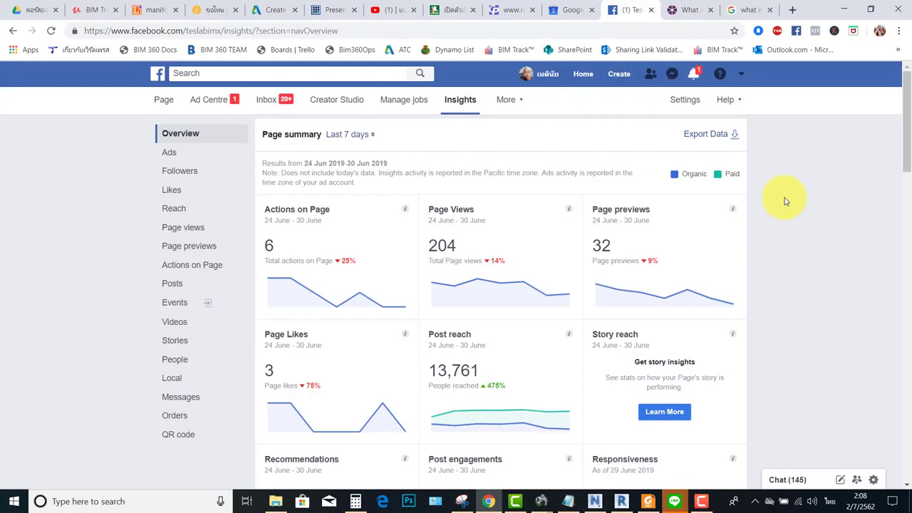